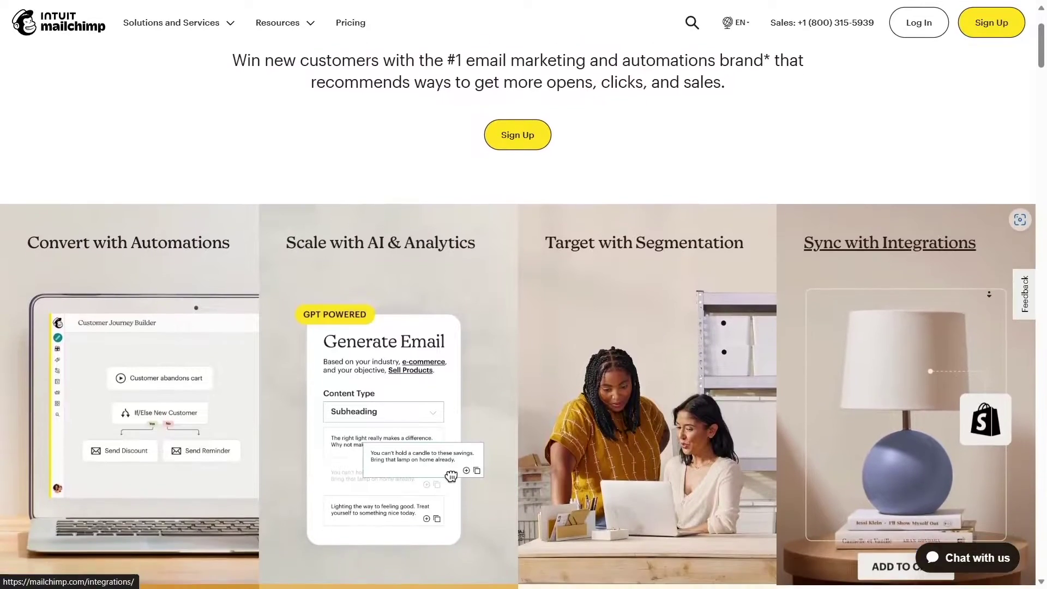
# - Examine the Mailchimp homepage, including its feature overview, plan comparison and automation sections
pyautogui.scroll(-5, 905, 327)
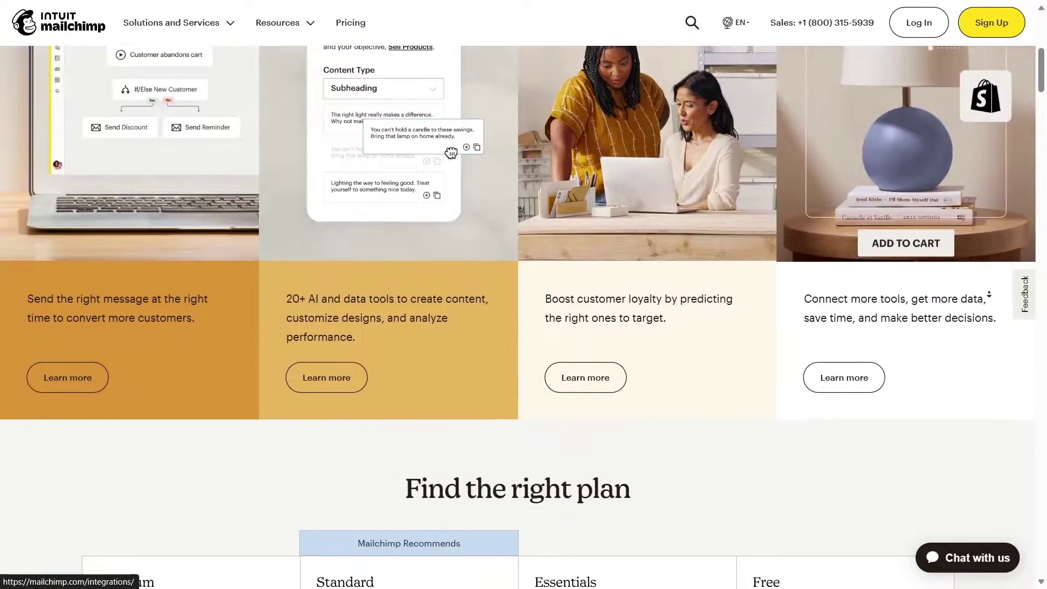
pyautogui.scroll(-5, 989, 294)
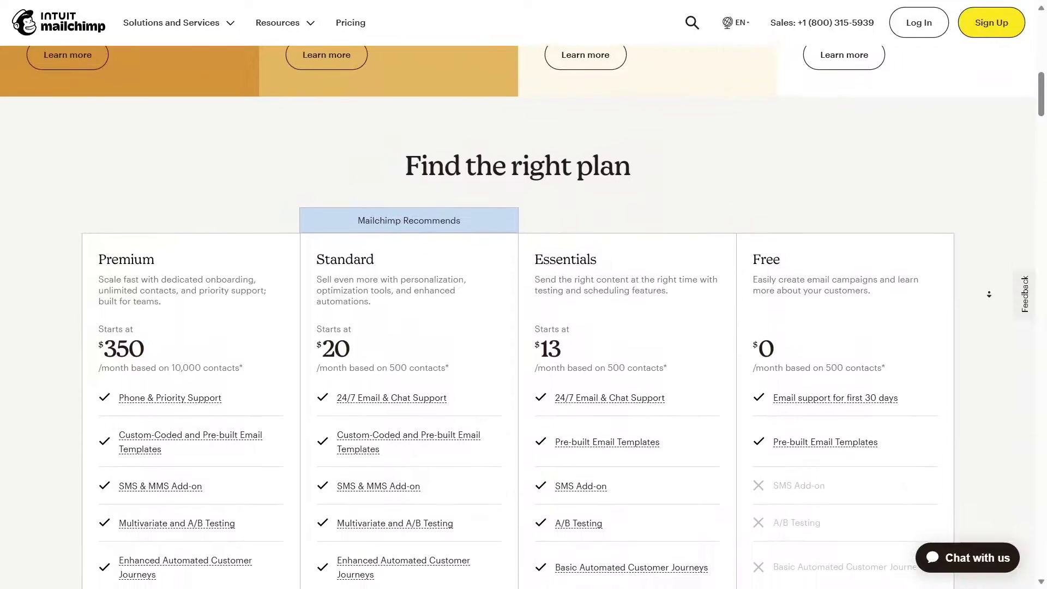
pyautogui.scroll(-5, 989, 294)
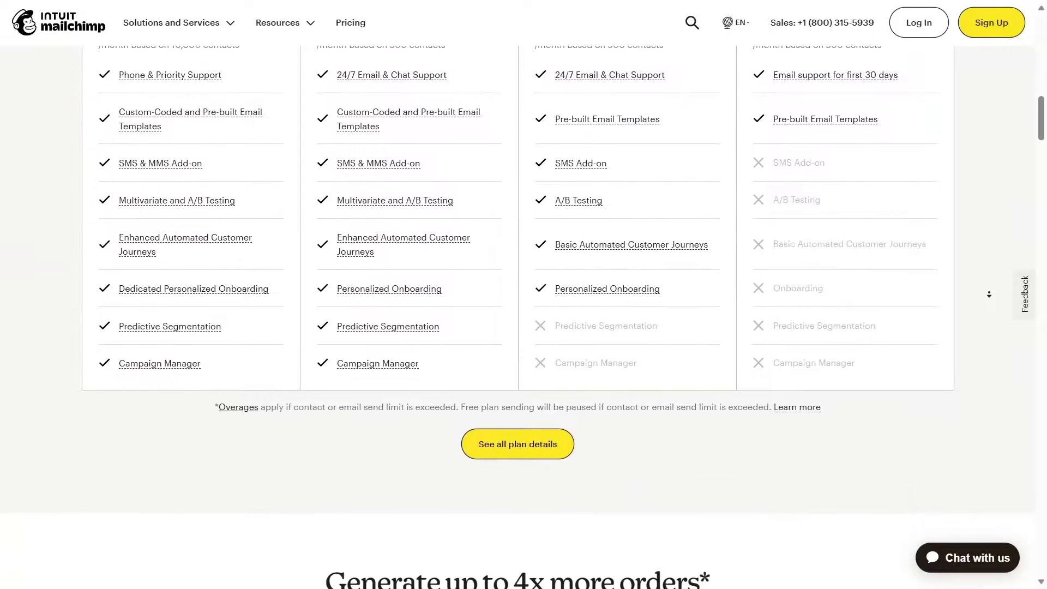
pyautogui.scroll(-5, 989, 294)
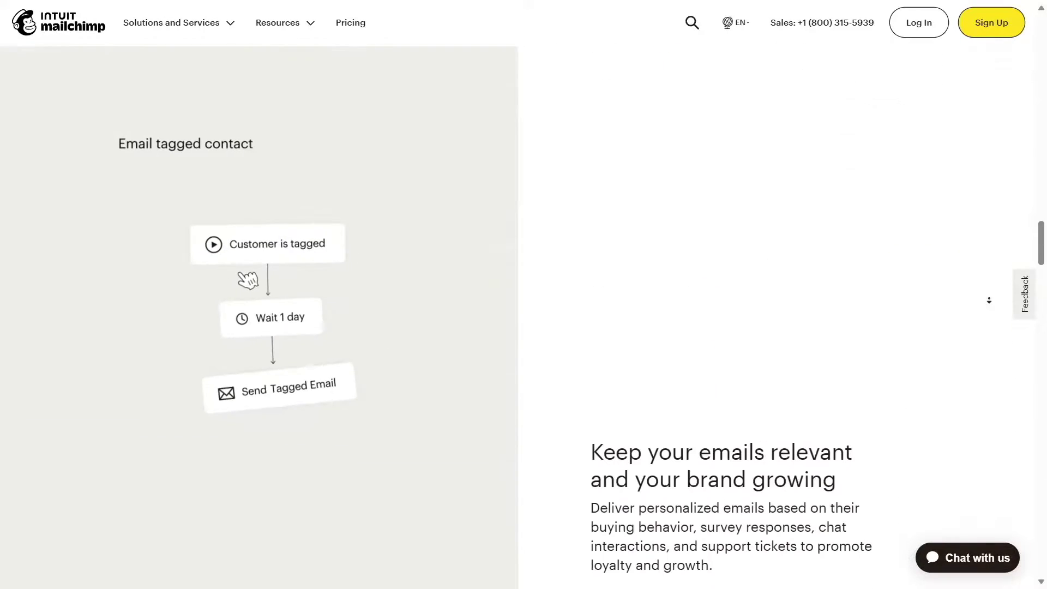
pyautogui.scroll(-7, 989, 300)
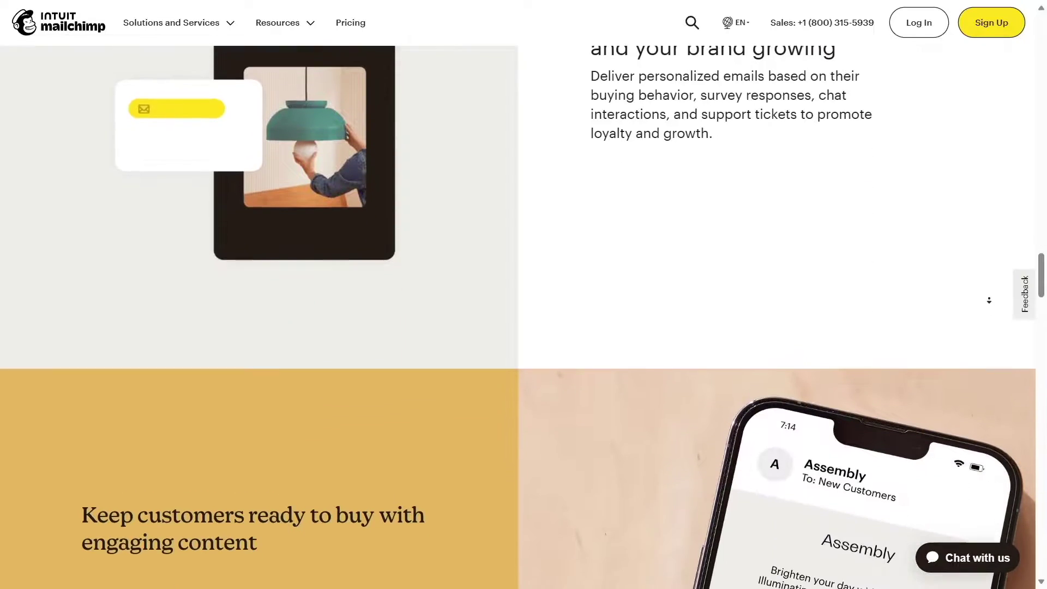
pyautogui.scroll(-6, 989, 300)
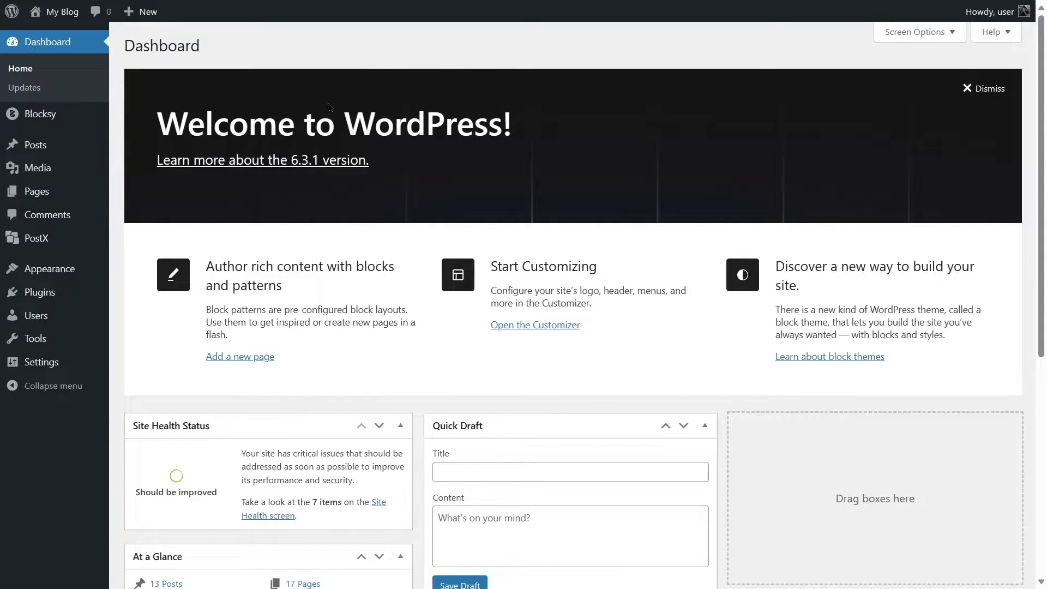
# - In the WordPress dashboard, search the plugins available to add for MailChimp and look through the matching plugins
pyautogui.moveTo(57, 298)
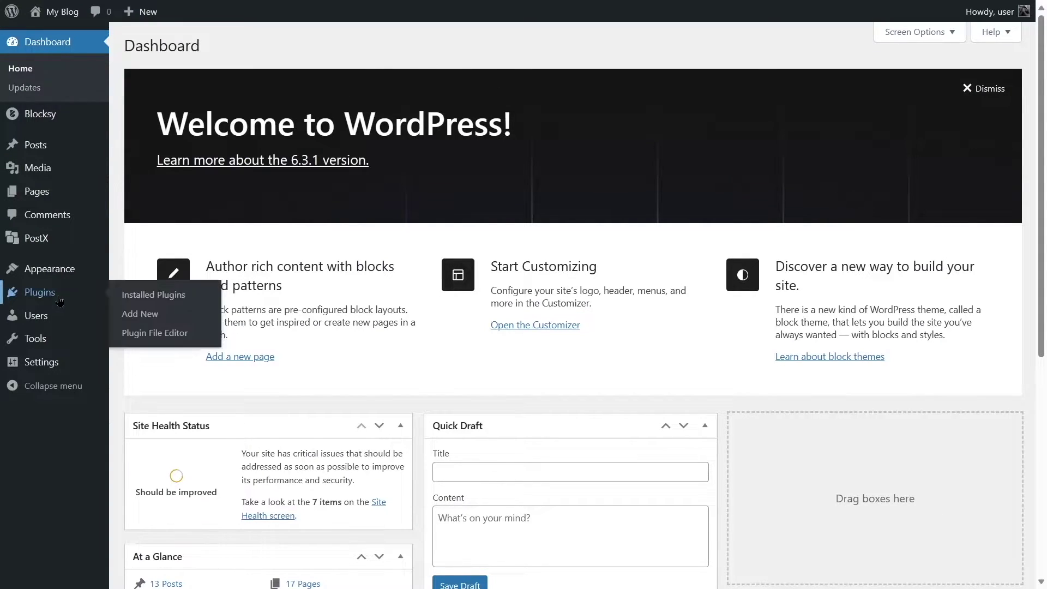
pyautogui.click(146, 318)
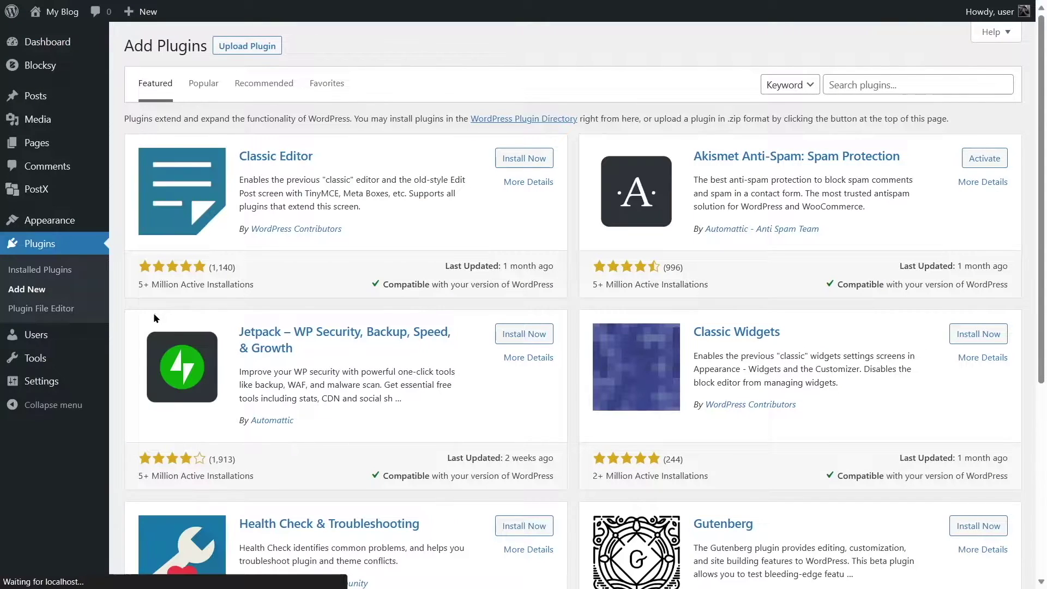
pyautogui.click(873, 86)
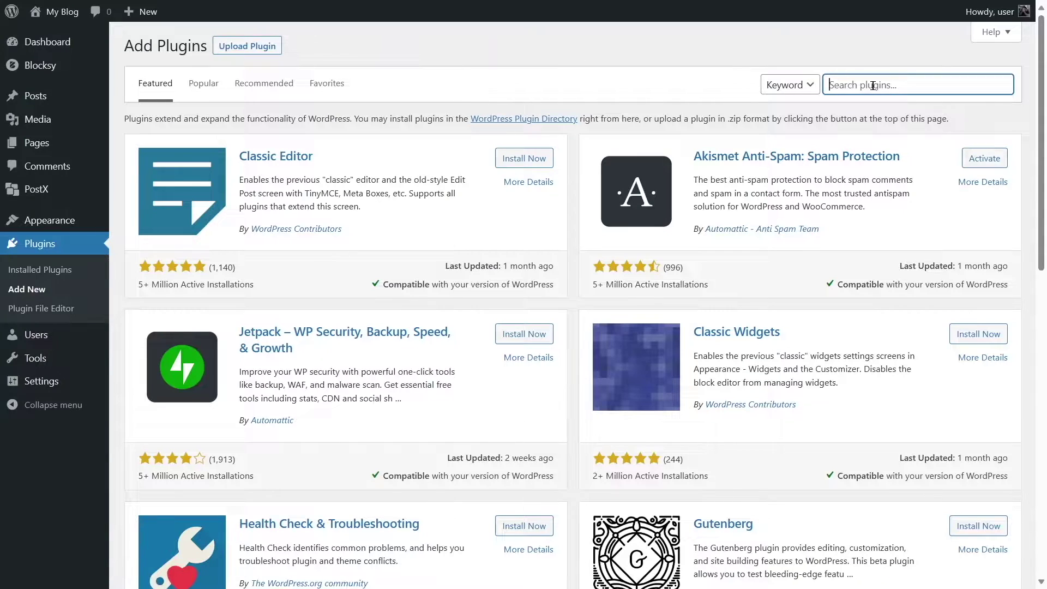
pyautogui.write('MailChimp')
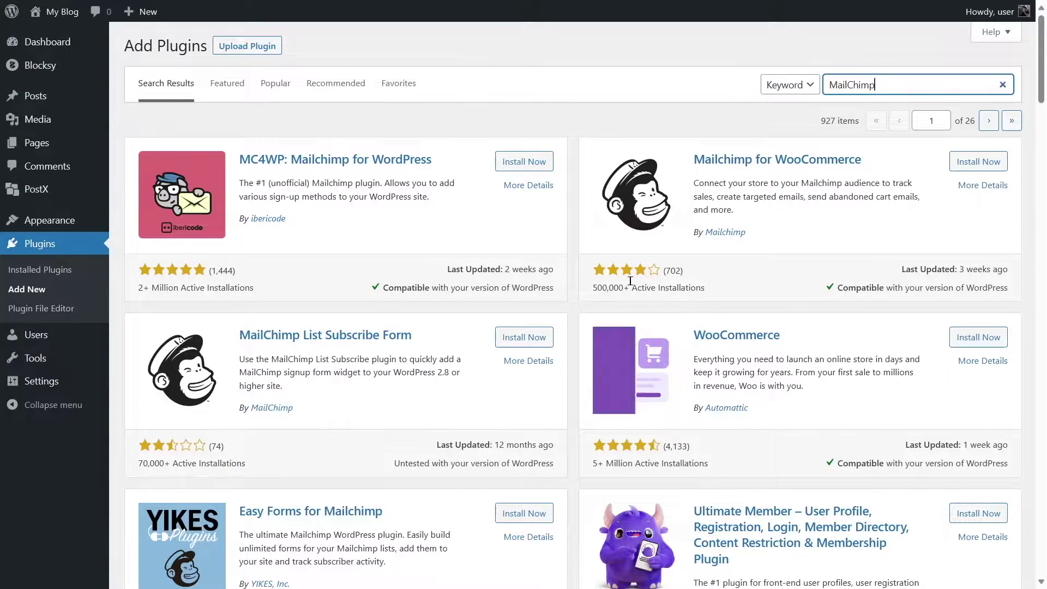
pyautogui.scroll(-8, 629, 280)
pyautogui.scroll(8, 625, 280)
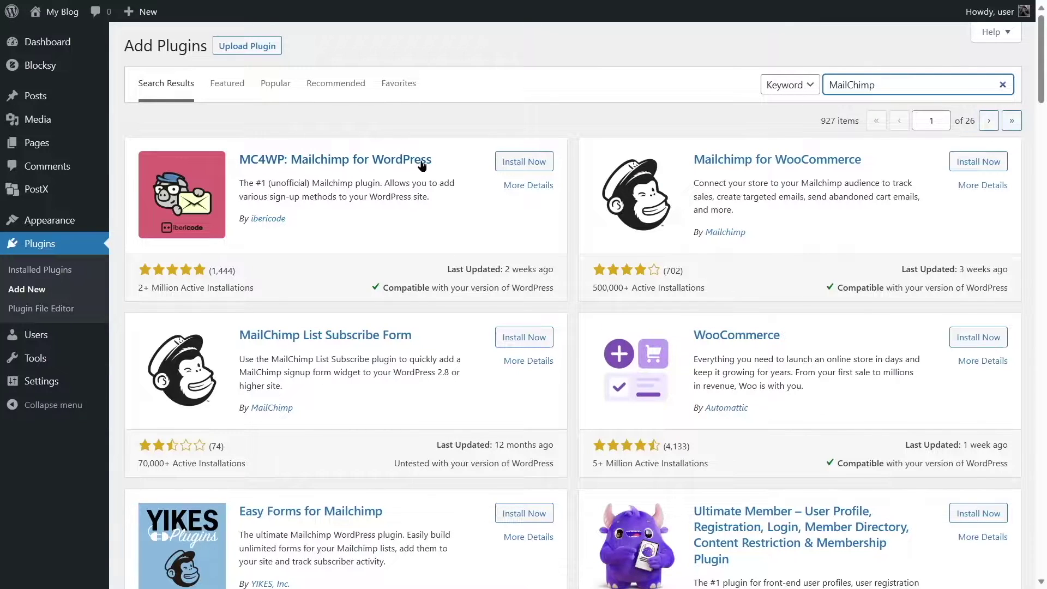
# - Install and activate the MC4WP: Mailchimp for WordPress plugin
pyautogui.click(504, 164)
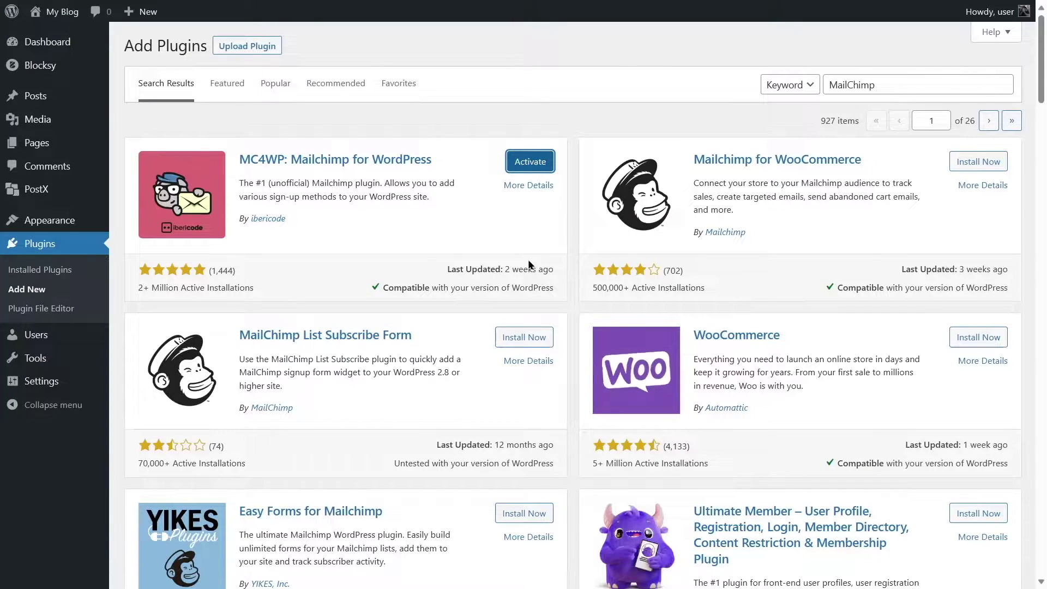
pyautogui.click(536, 161)
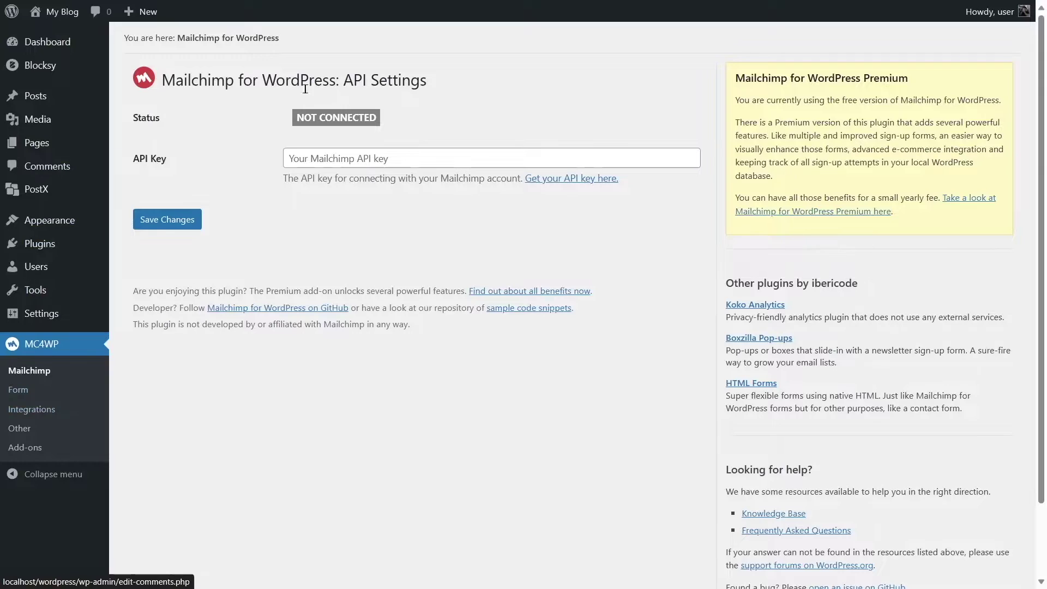
pyautogui.moveTo(297, 114); pyautogui.dragTo(382, 121)
pyautogui.click(227, 136)
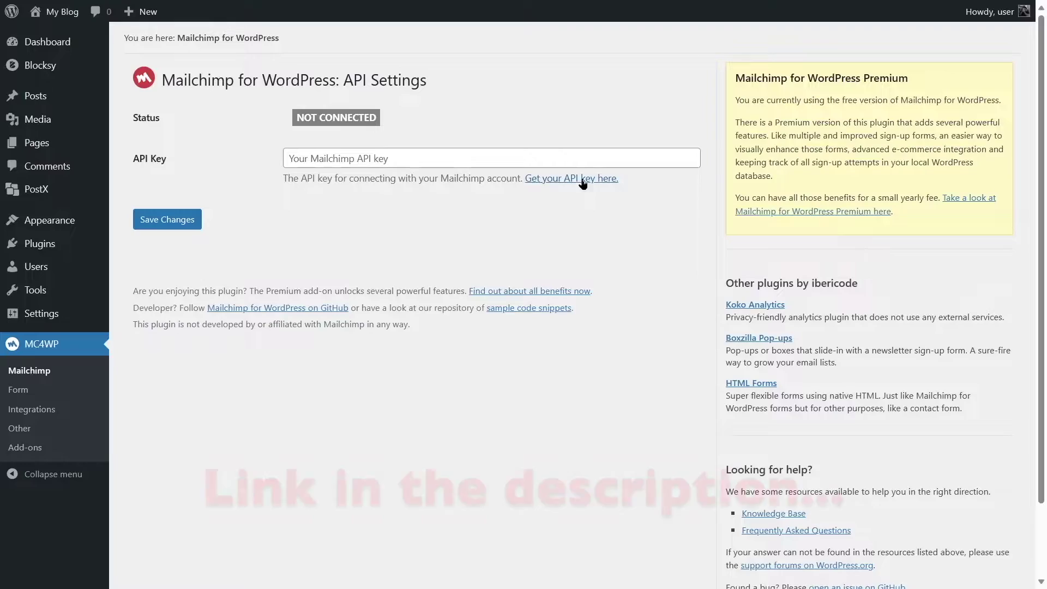
# - Open the API keys page in the Mailchimp account from the plugin's settings, and again from the account profile
pyautogui.click(557, 182)
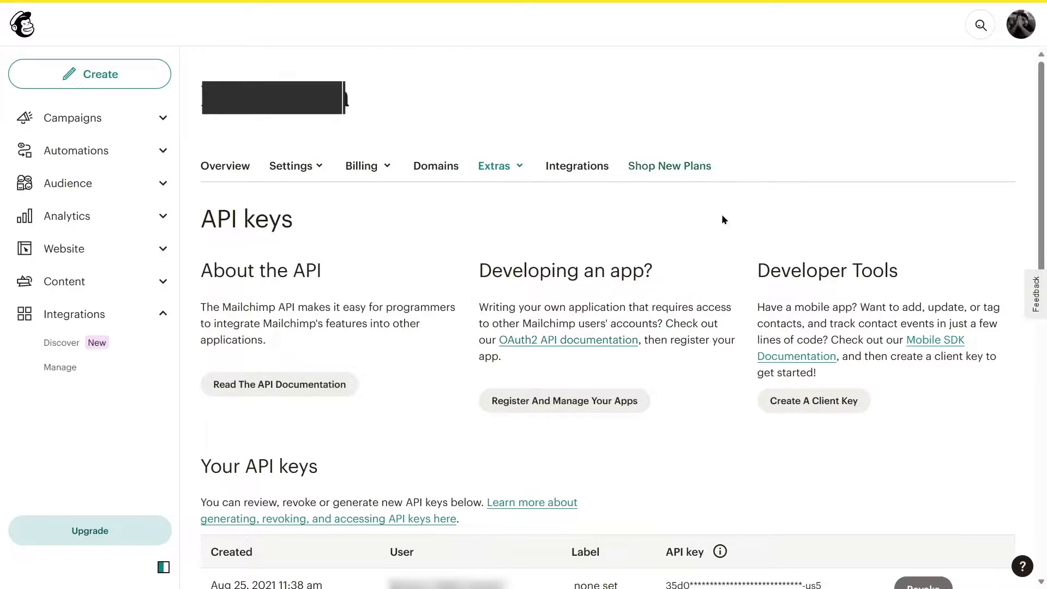
pyautogui.click(1022, 24)
pyautogui.click(862, 132)
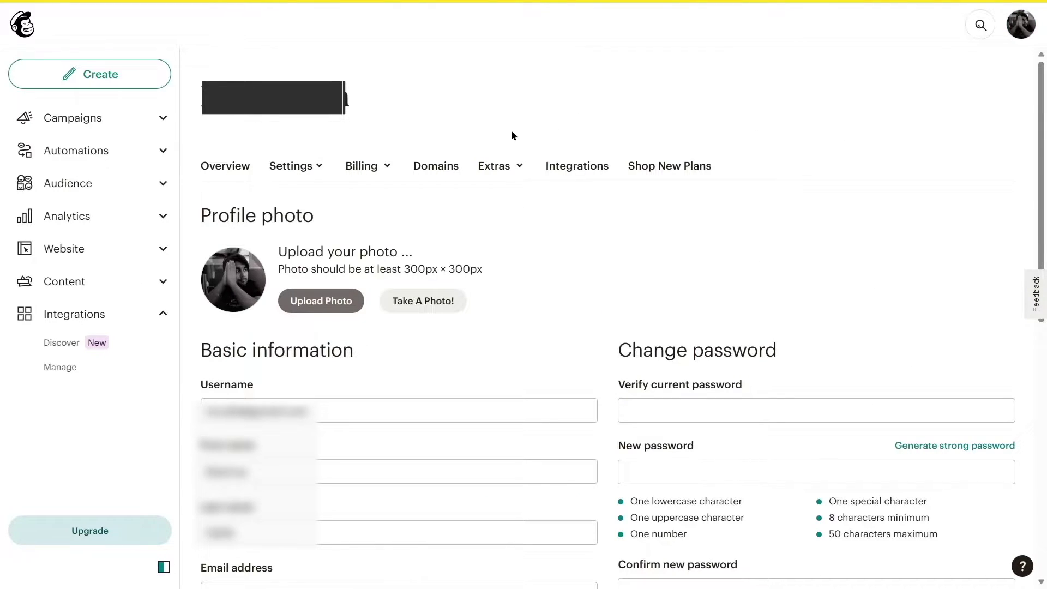
pyautogui.click(520, 165)
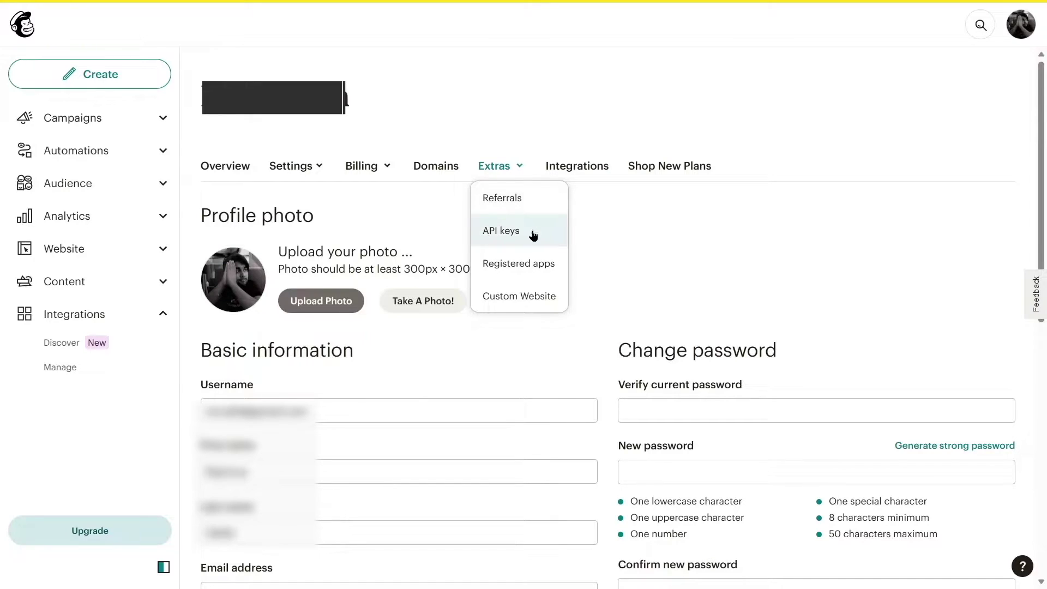
pyautogui.click(502, 233)
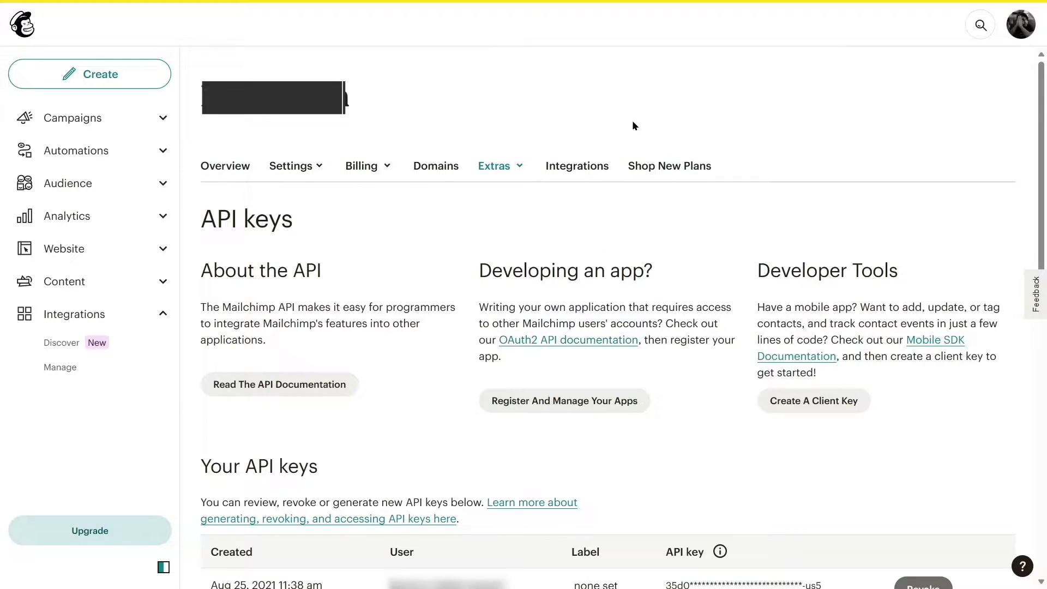
# - Generate a new Mailchimp API key named wordpress from the Your API keys section
pyautogui.scroll(-6, 594, 125)
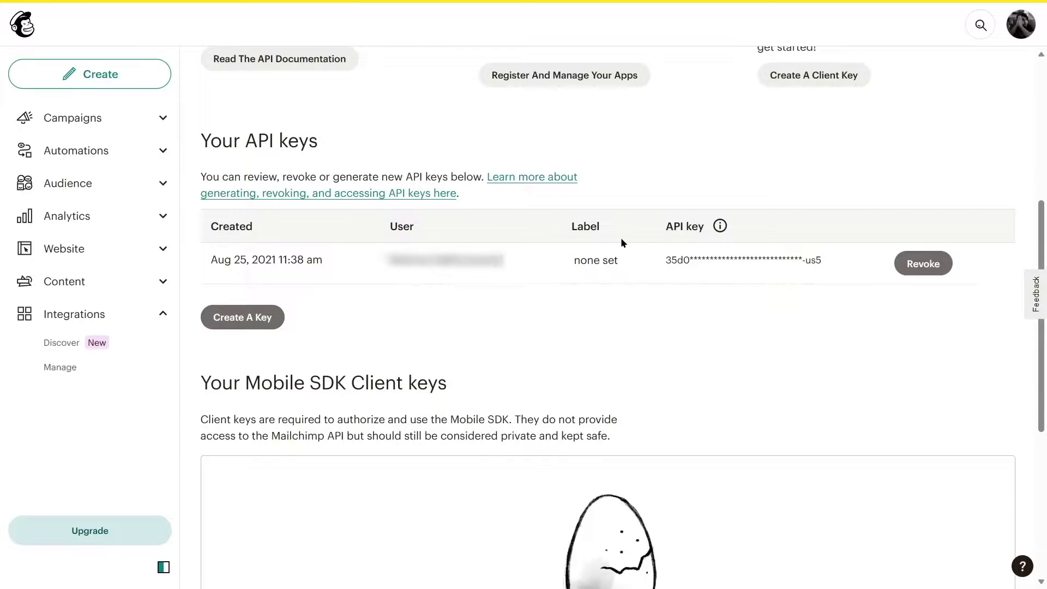
pyautogui.scroll(-6, 623, 243)
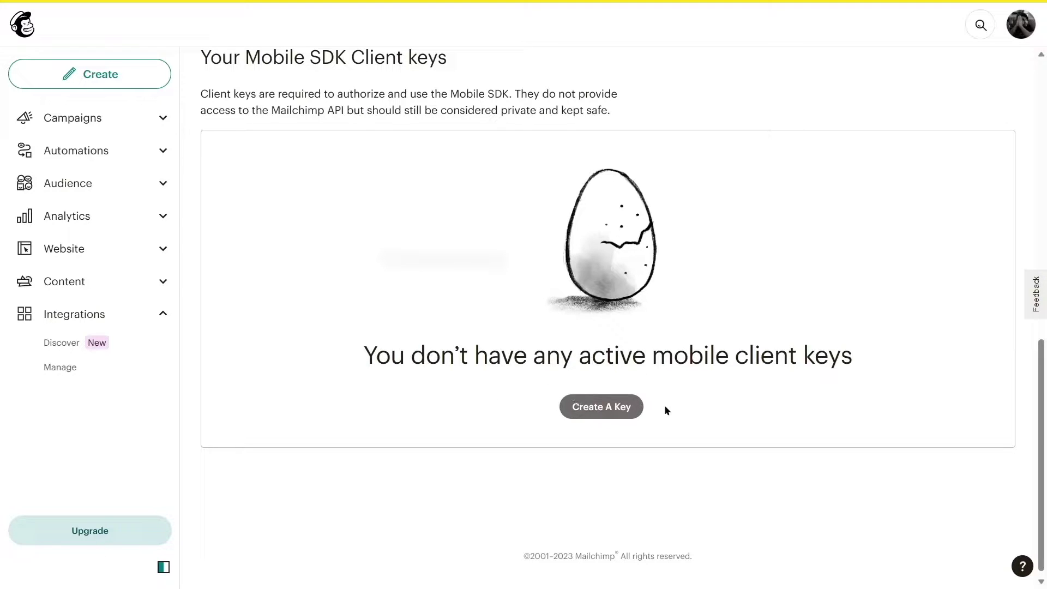
pyautogui.scroll(4, 522, 371)
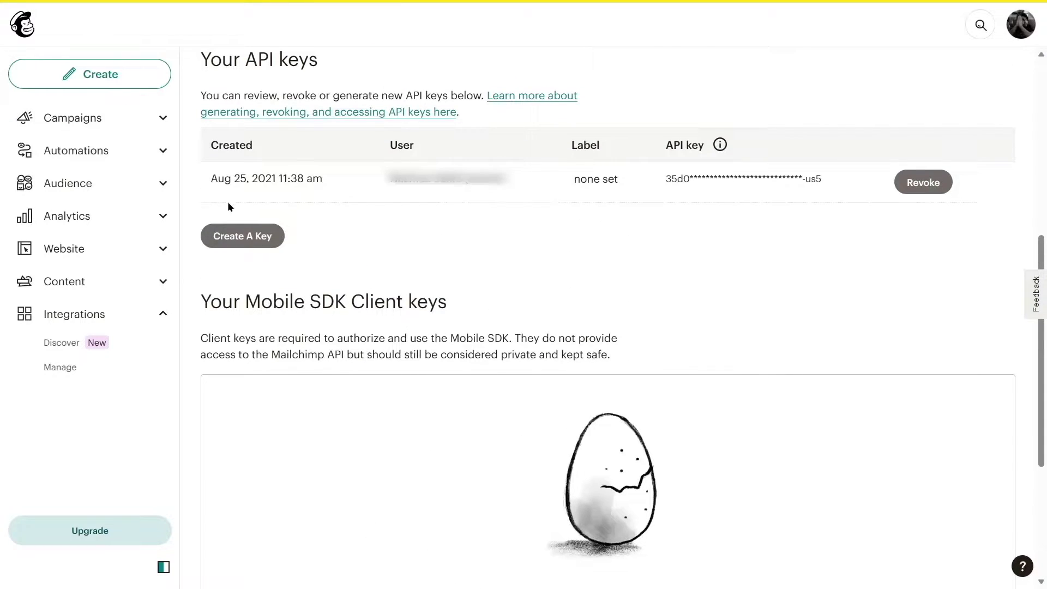
pyautogui.scroll(3, 229, 206)
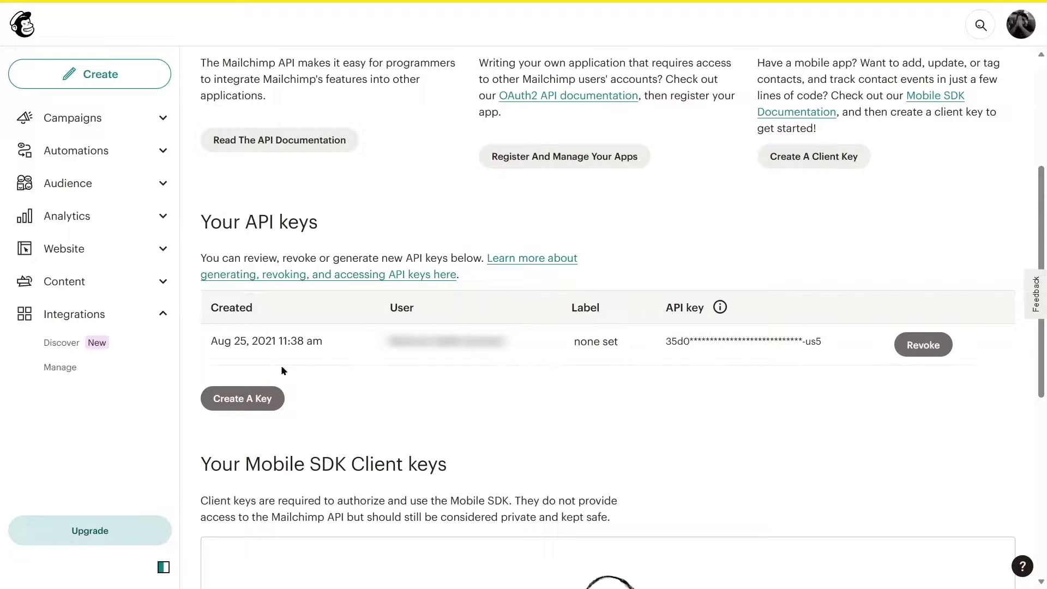
pyautogui.click(252, 401)
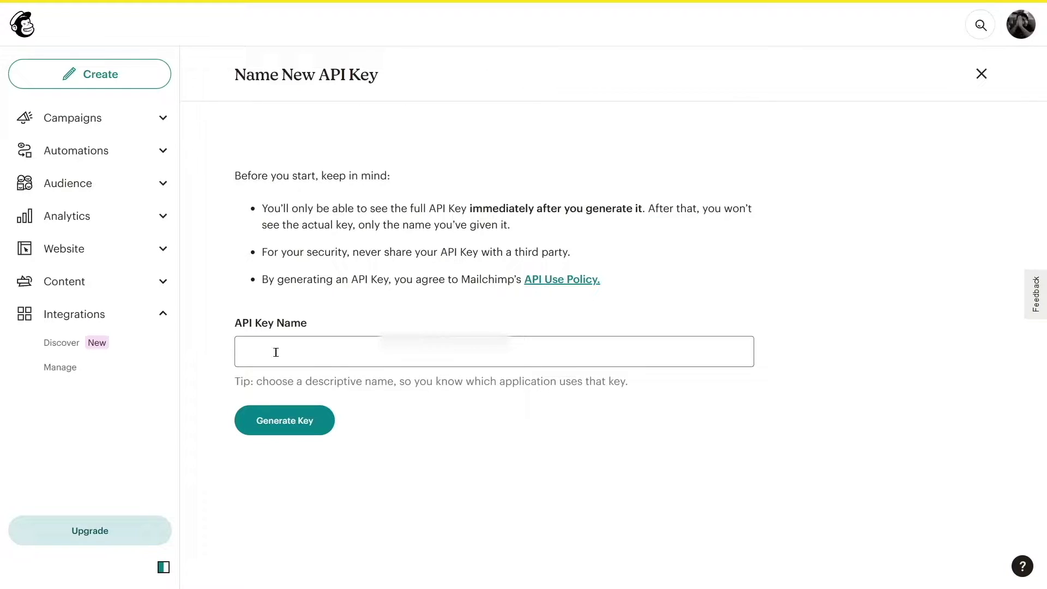
pyautogui.click(291, 414)
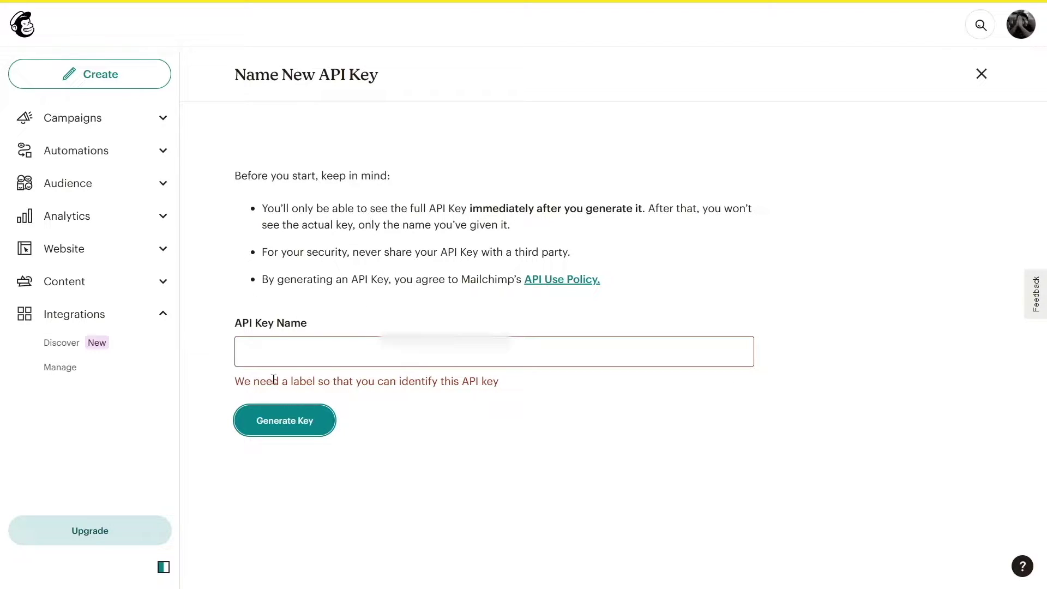
pyautogui.click(377, 346)
pyautogui.write('wordpress')
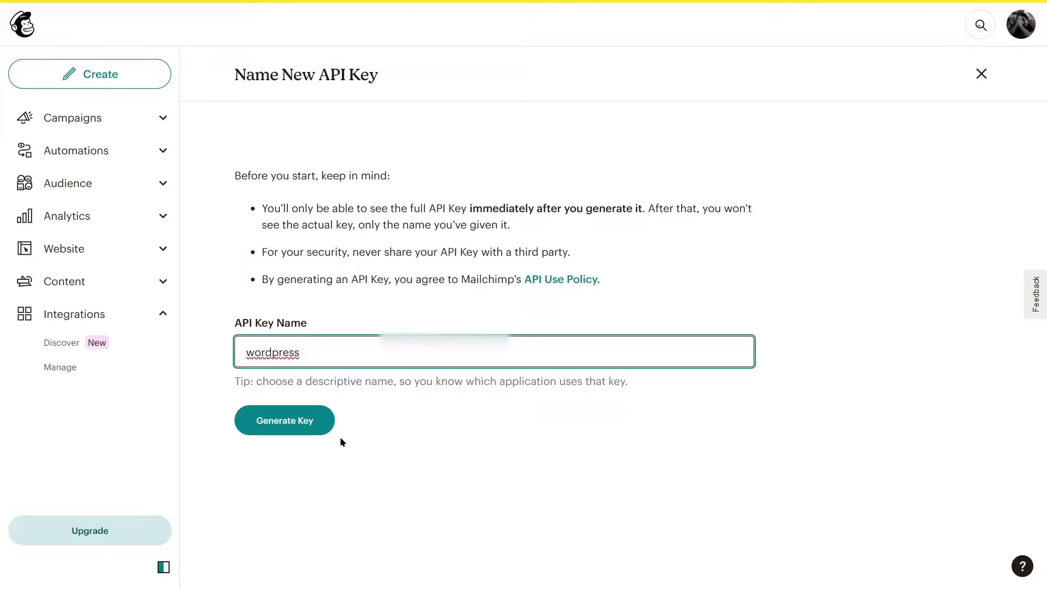
pyautogui.click(295, 430)
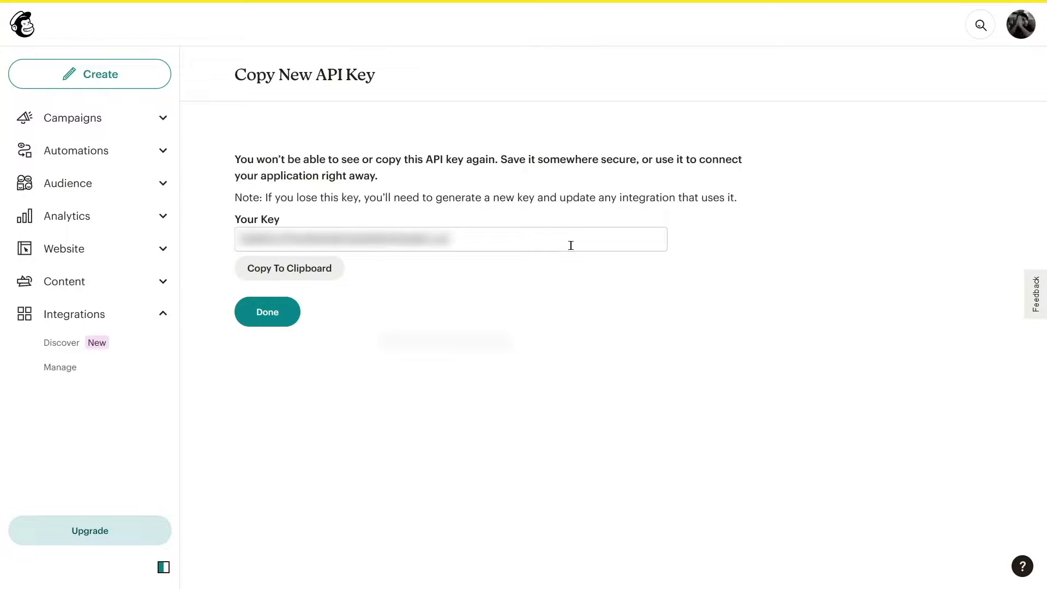
# - Copy the generated API key into the API Key field of the Mailchimp for WordPress settings and save the changes
pyautogui.click(304, 271)
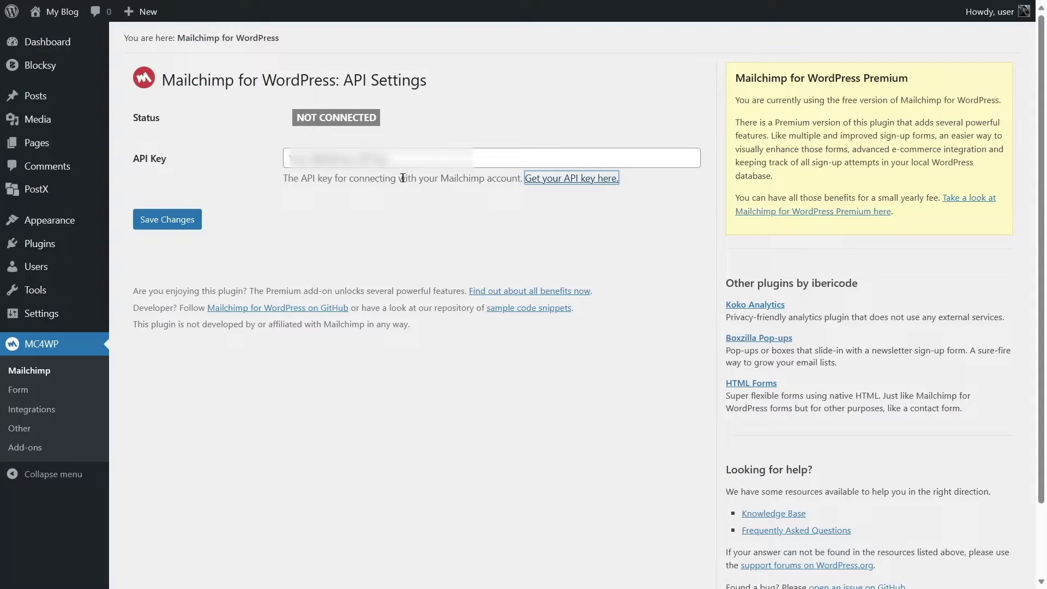
pyautogui.click(389, 159)
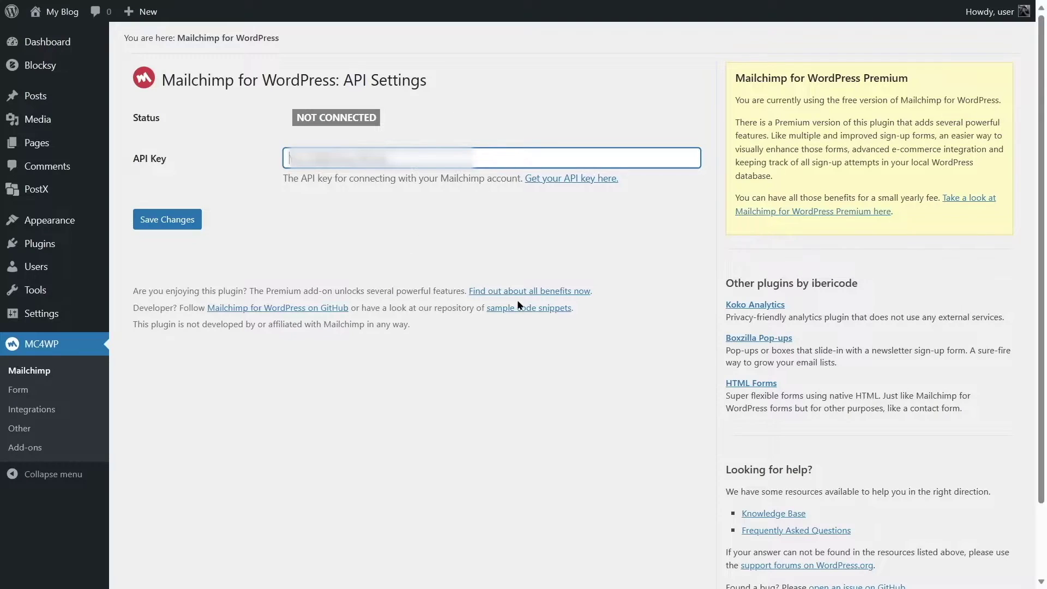
pyautogui.hotkey('ctrl', 'v')
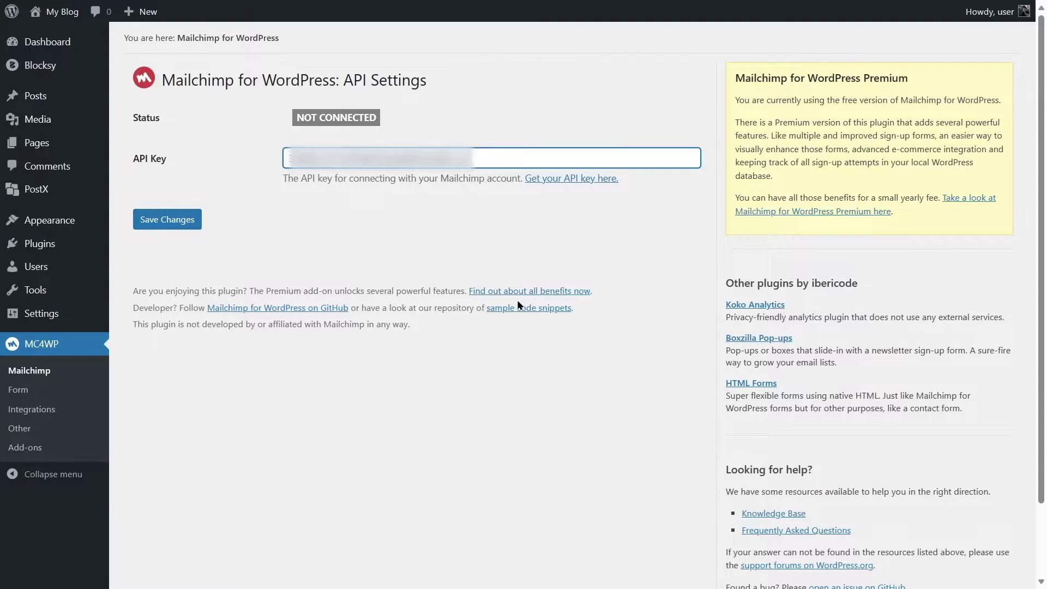
pyautogui.click(182, 221)
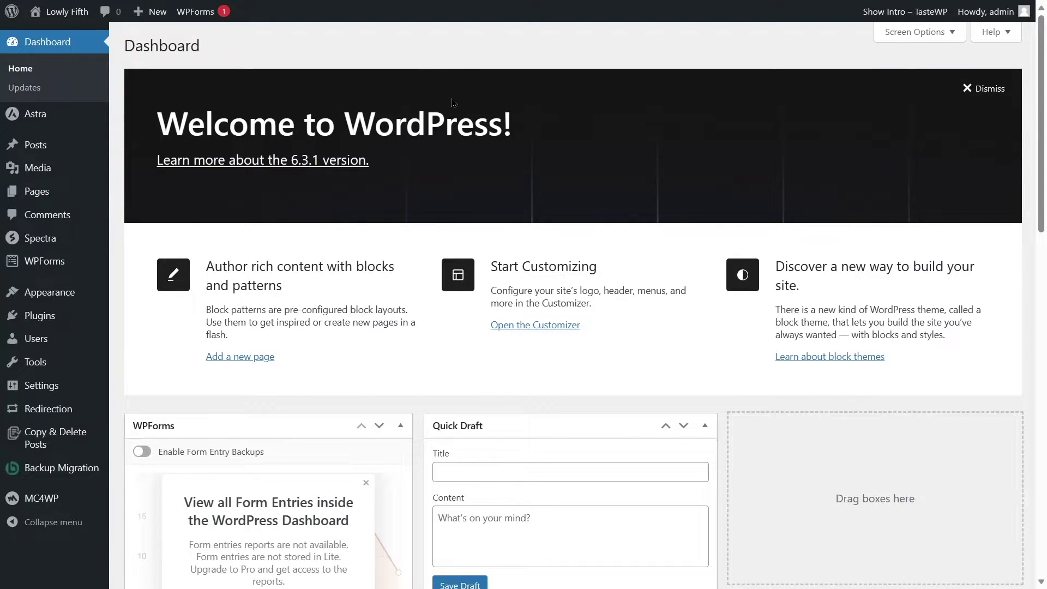
# - On the Lowly Fifth WordPress site, open the MC4WP sign-up form MailChimp Email List for editing
pyautogui.scroll(-2, 453, 104)
pyautogui.scroll(2, 464, 106)
pyautogui.moveTo(36, 501)
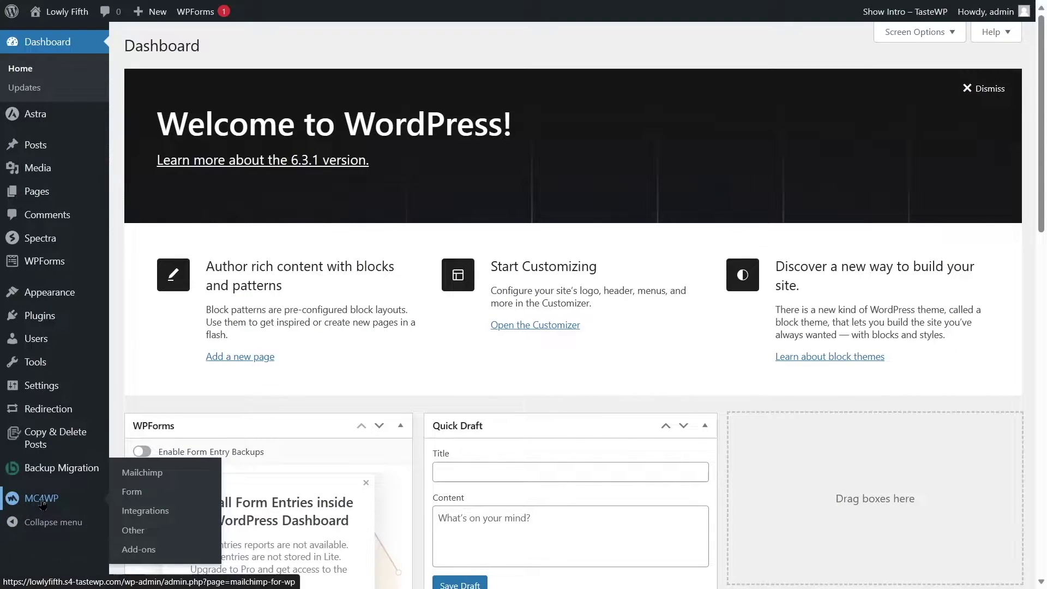
pyautogui.click(148, 498)
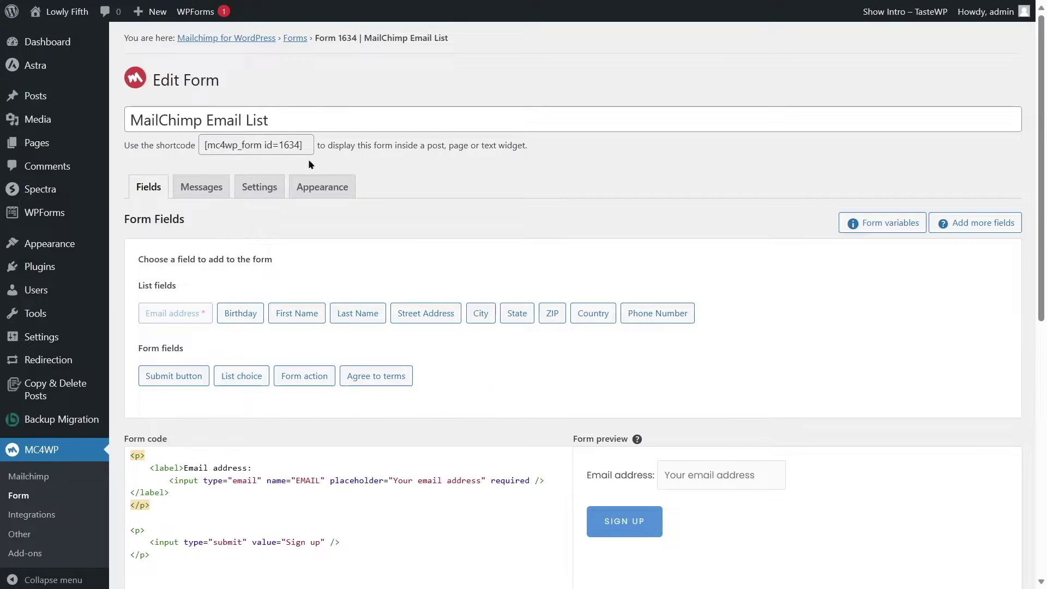
pyautogui.moveTo(302, 119); pyautogui.dragTo(115, 125)
pyautogui.moveTo(261, 118); pyautogui.dragTo(113, 116)
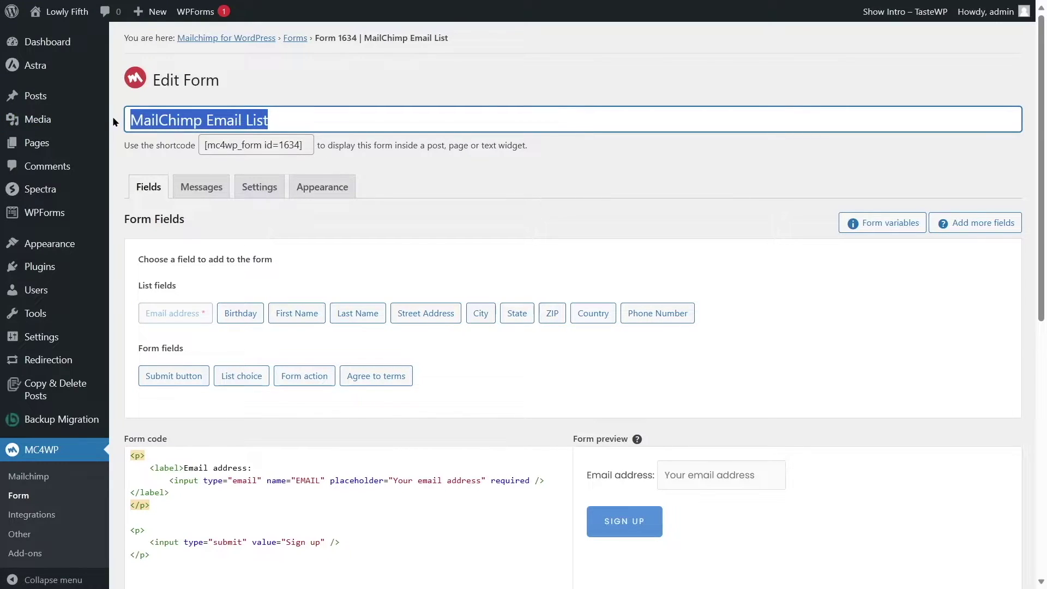
pyautogui.click(326, 121)
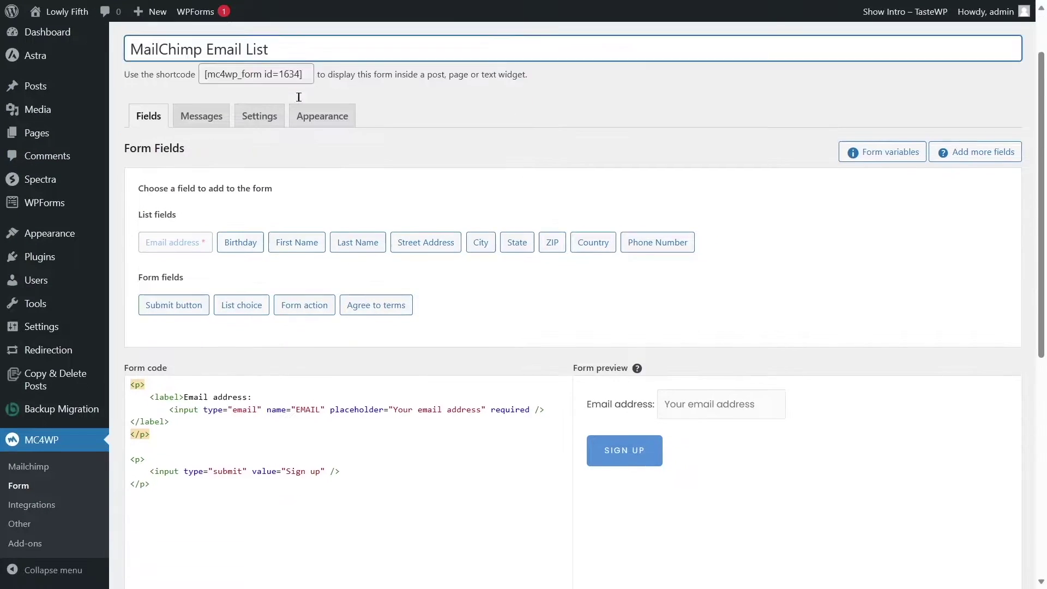
pyautogui.scroll(-3, 716, 321)
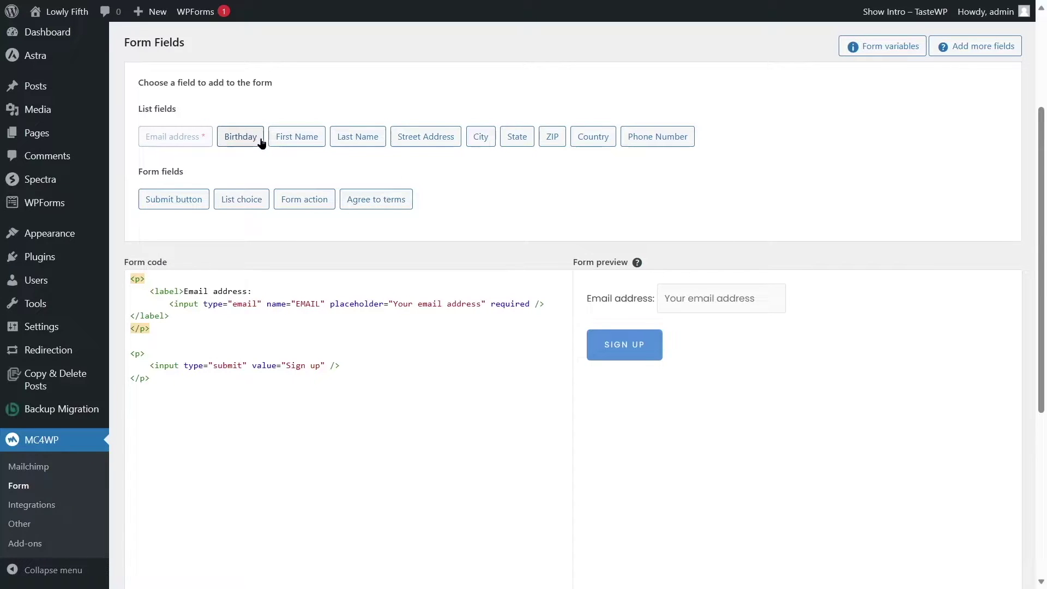
# - Check the options for adding a First Name field to the sign-up form without adding the field
pyautogui.click(303, 140)
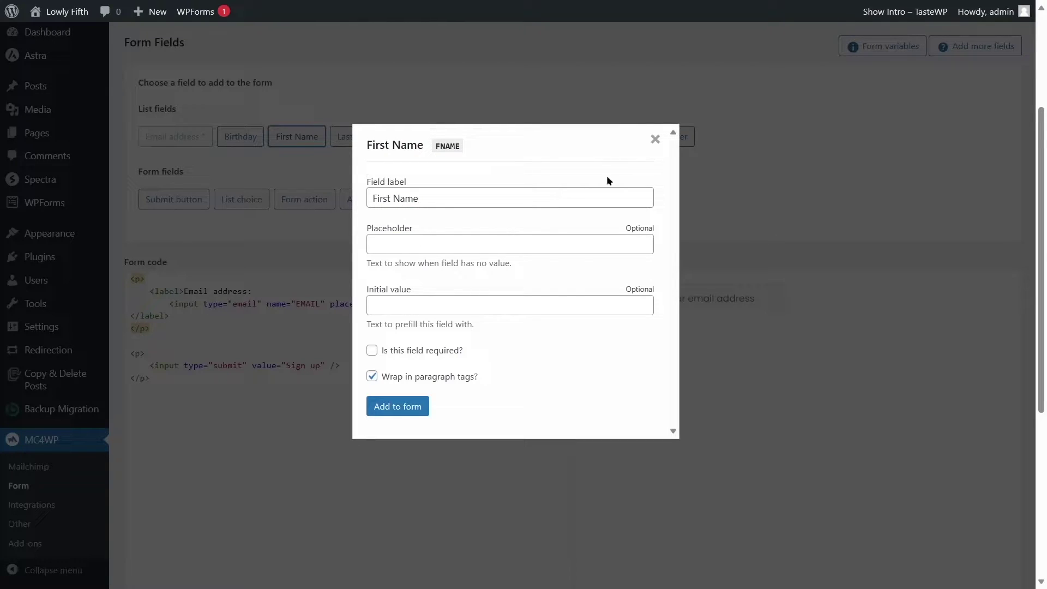
pyautogui.click(655, 139)
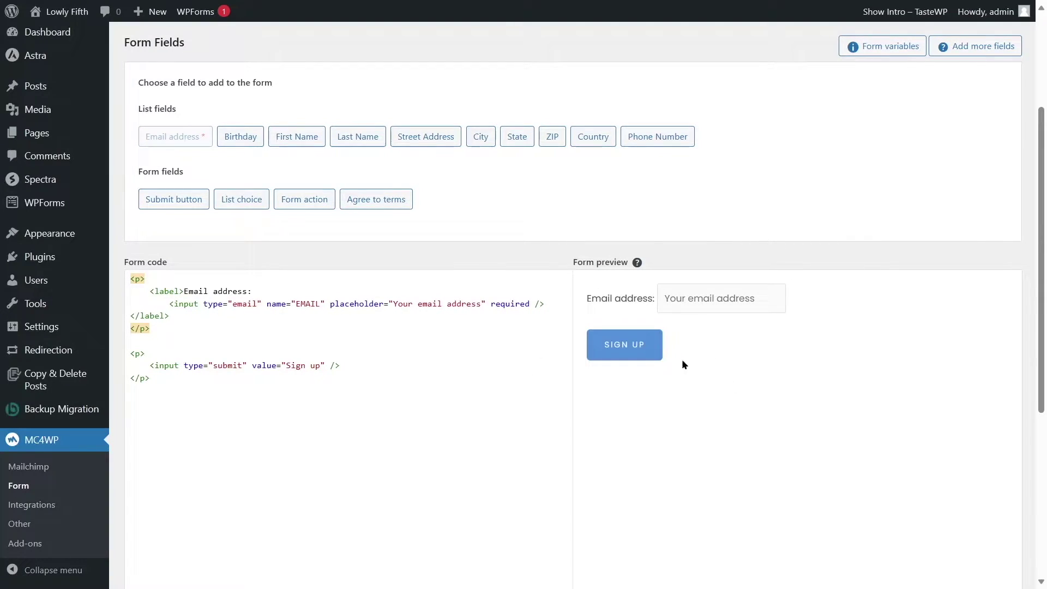
pyautogui.scroll(4, 422, 365)
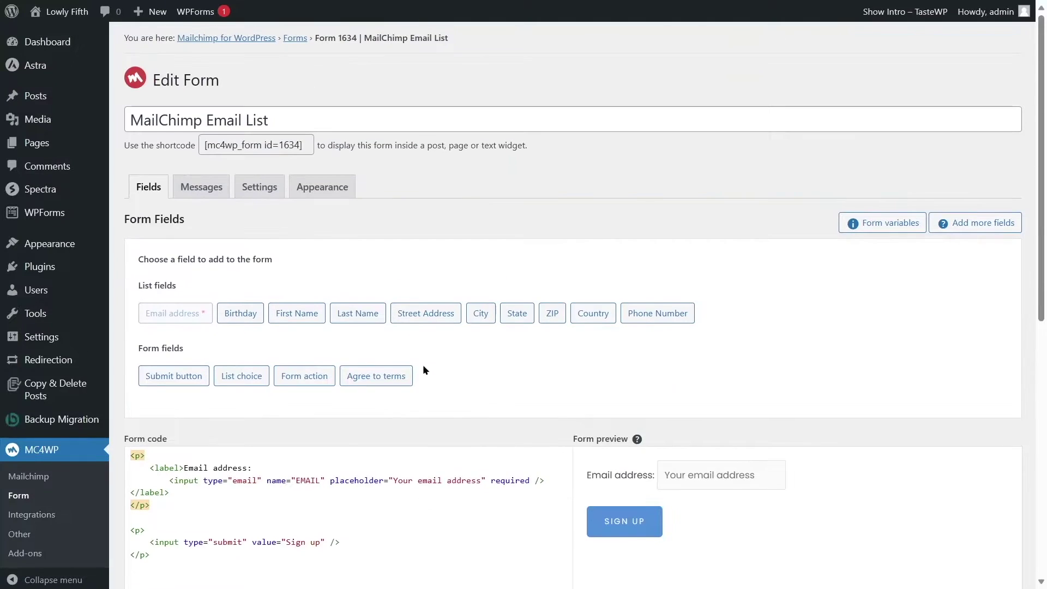
# - Review the MailChimp Email List form's messages, Mailchimp-specific settings and form style options
pyautogui.click(207, 190)
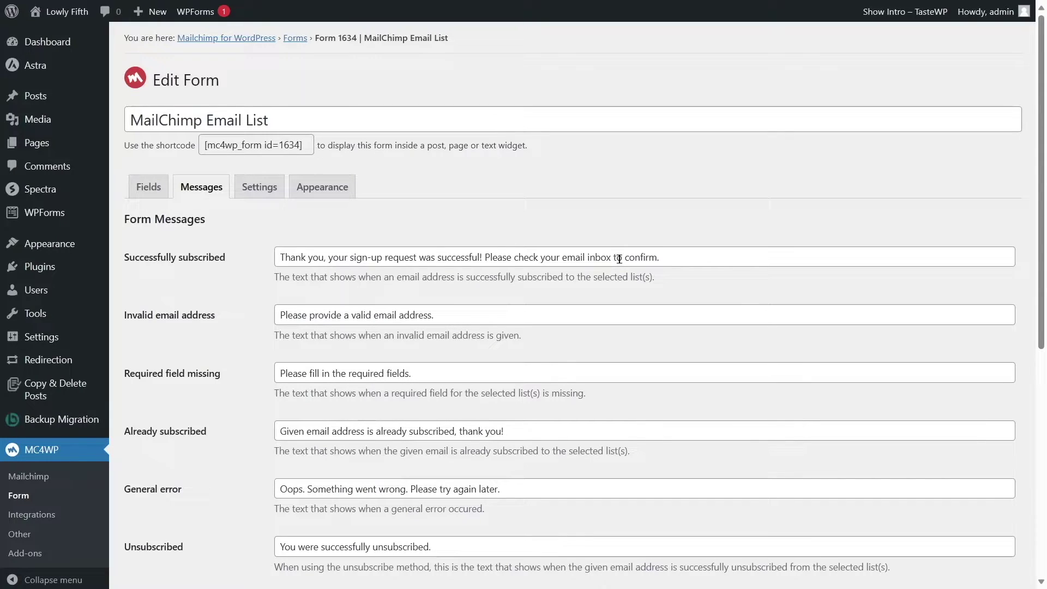
pyautogui.scroll(-6, 327, 273)
pyautogui.scroll(6, 361, 240)
pyautogui.scroll(-3, 289, 221)
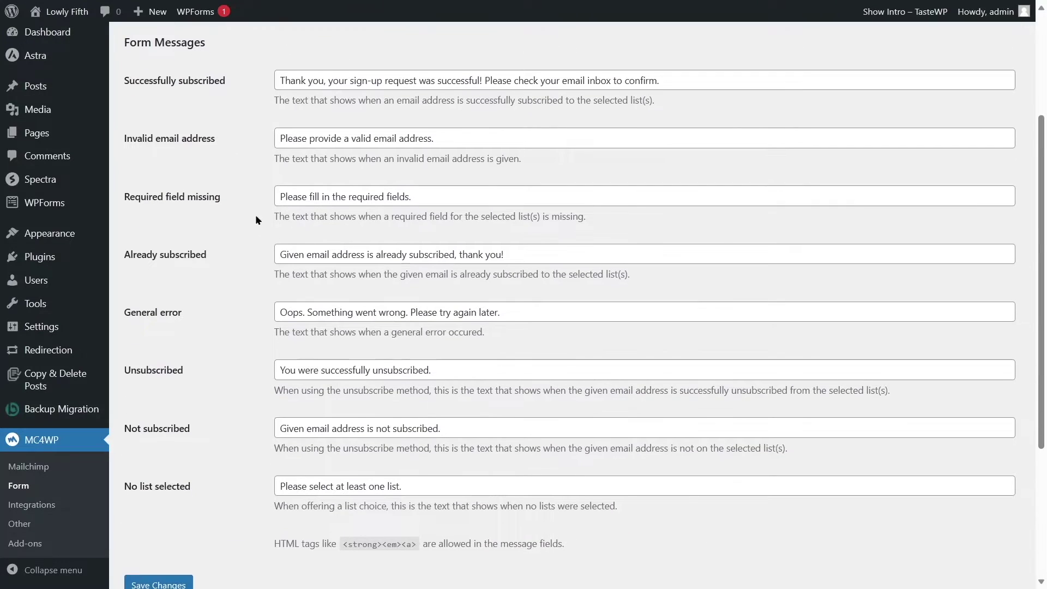
pyautogui.scroll(-3, 206, 498)
pyautogui.scroll(6, 330, 434)
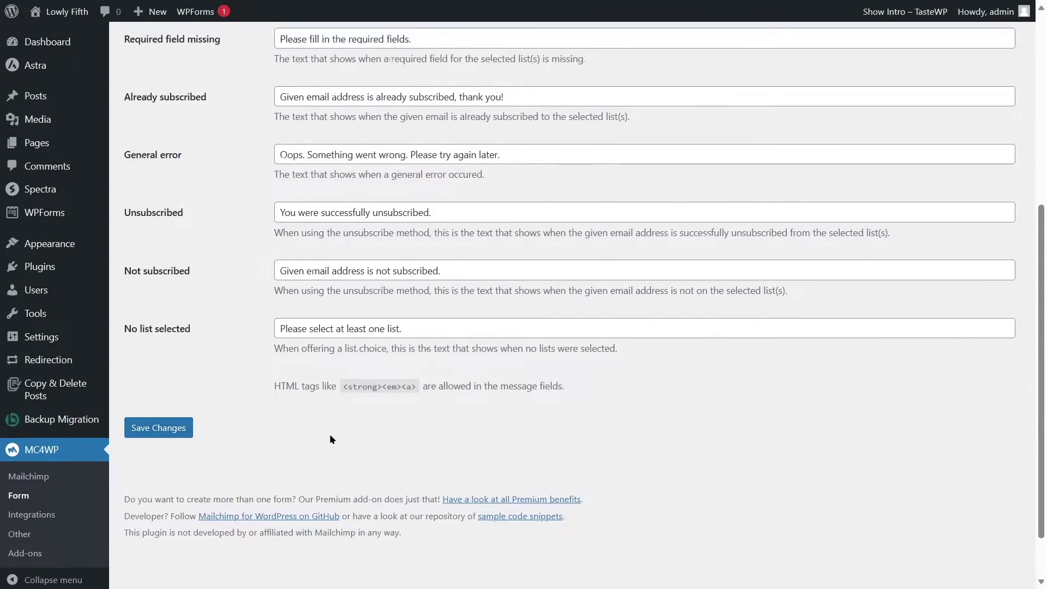
pyautogui.click(267, 188)
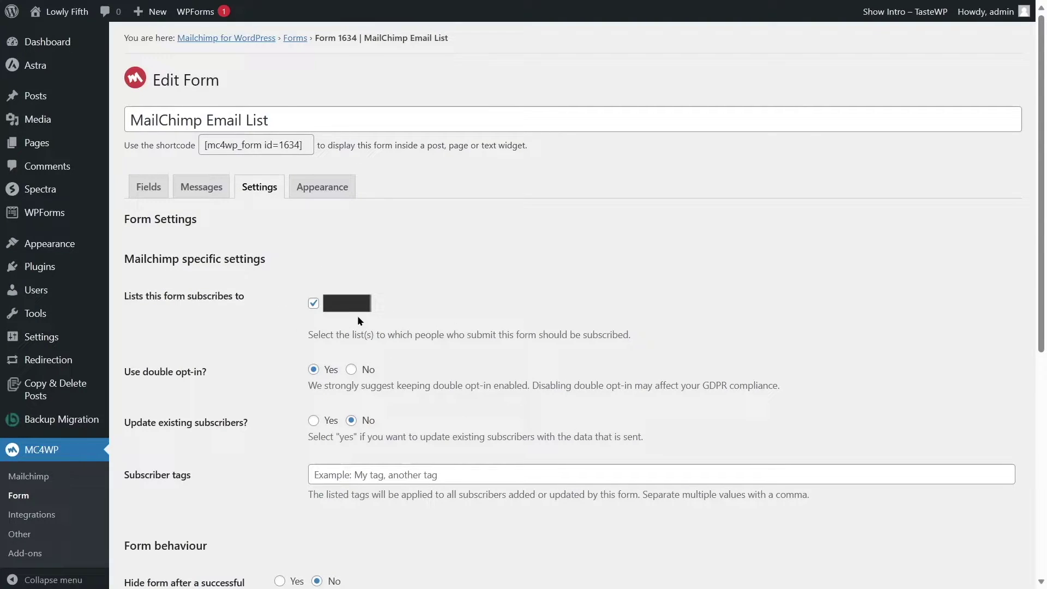
pyautogui.click(322, 188)
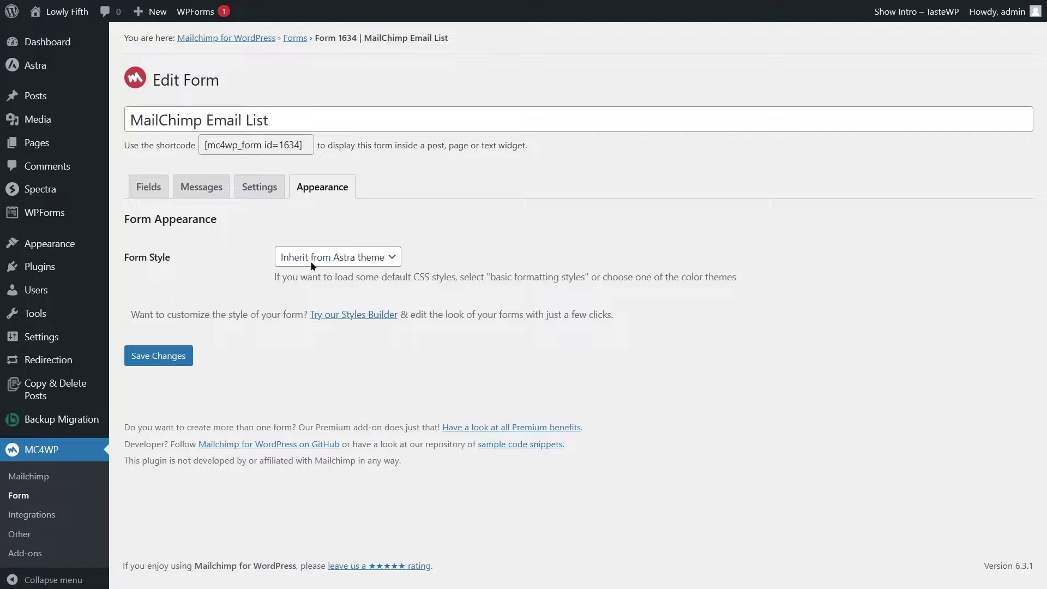
# - Return to the MailChimp Email List form's fields and save the form
pyautogui.moveTo(31, 74)
pyautogui.click(148, 186)
pyautogui.scroll(-3, 545, 377)
pyautogui.scroll(-5, 563, 424)
pyautogui.click(177, 381)
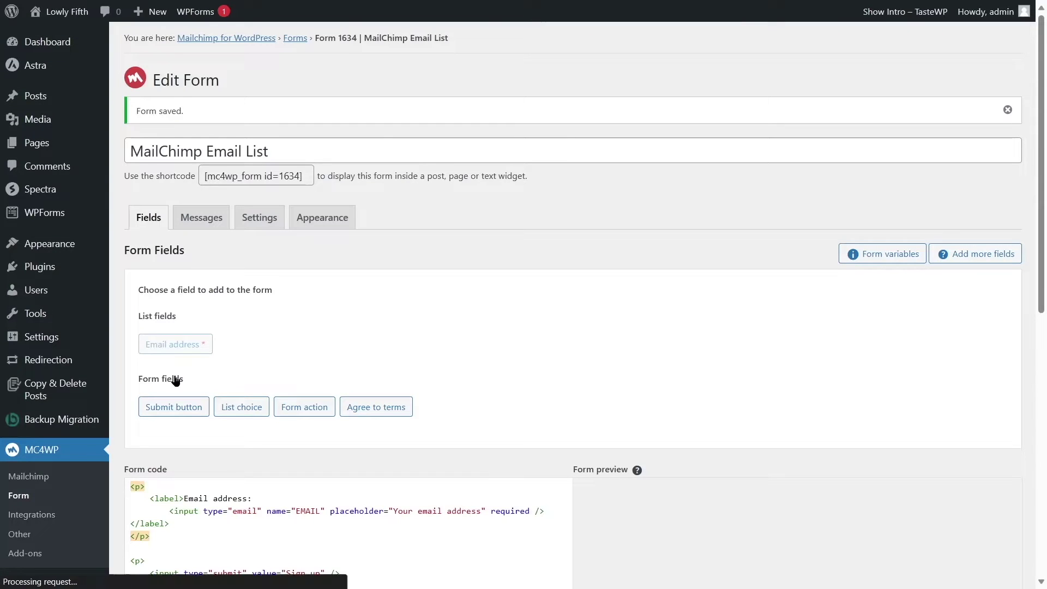
pyautogui.scroll(-1, 287, 214)
pyautogui.scroll(10, 398, 280)
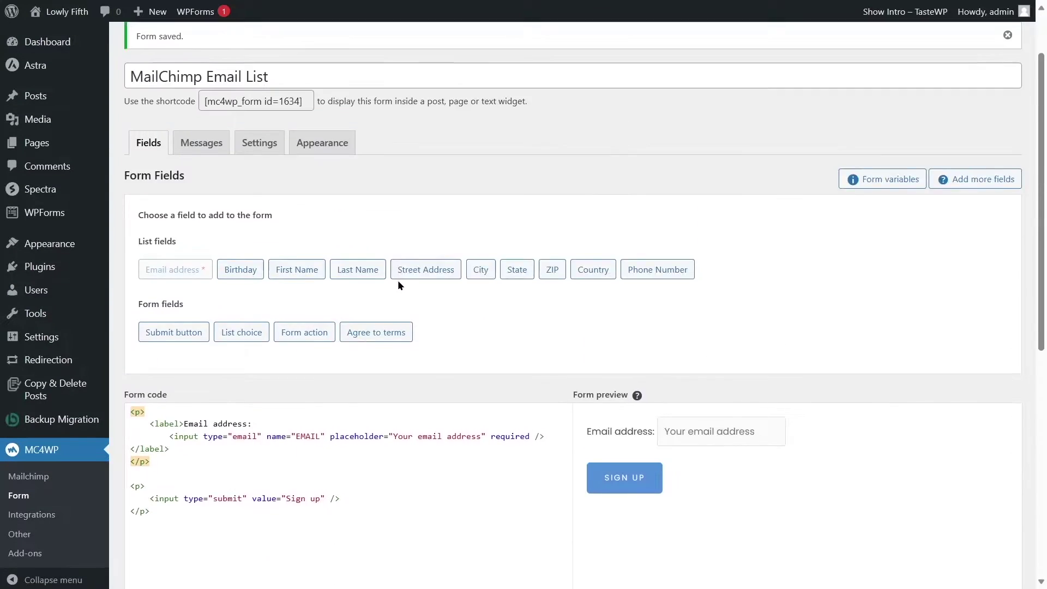
# - Open the site's Home front page for editing from the list of all pages
pyautogui.moveTo(37, 147)
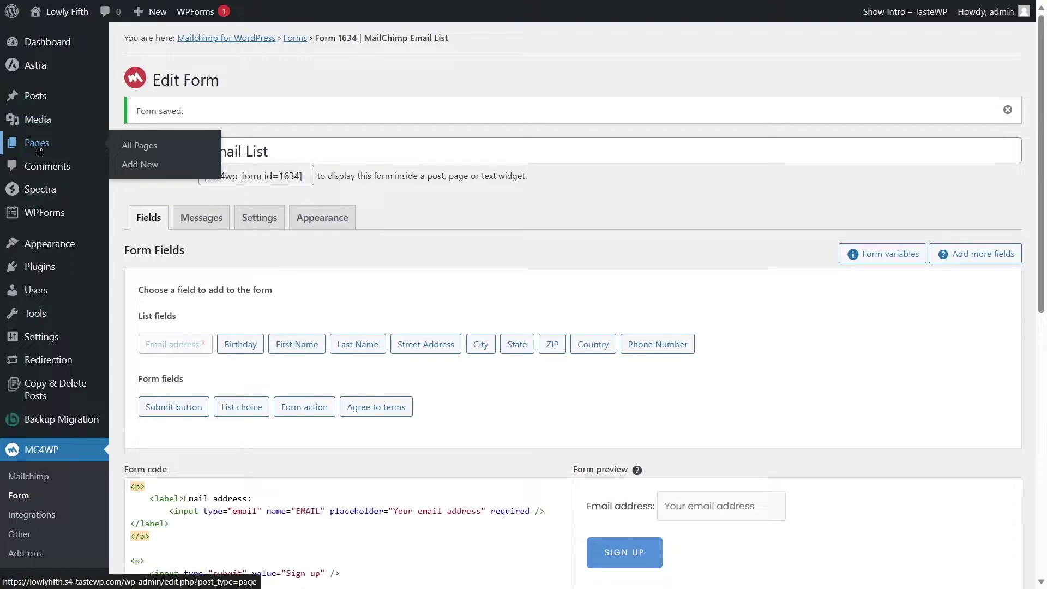
pyautogui.click(145, 149)
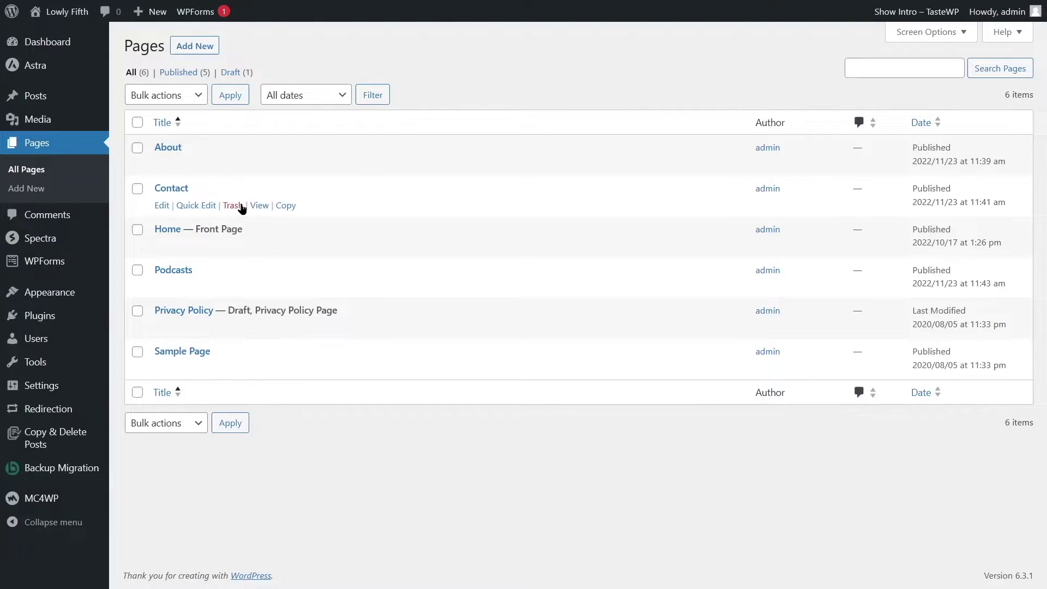
pyautogui.click(162, 247)
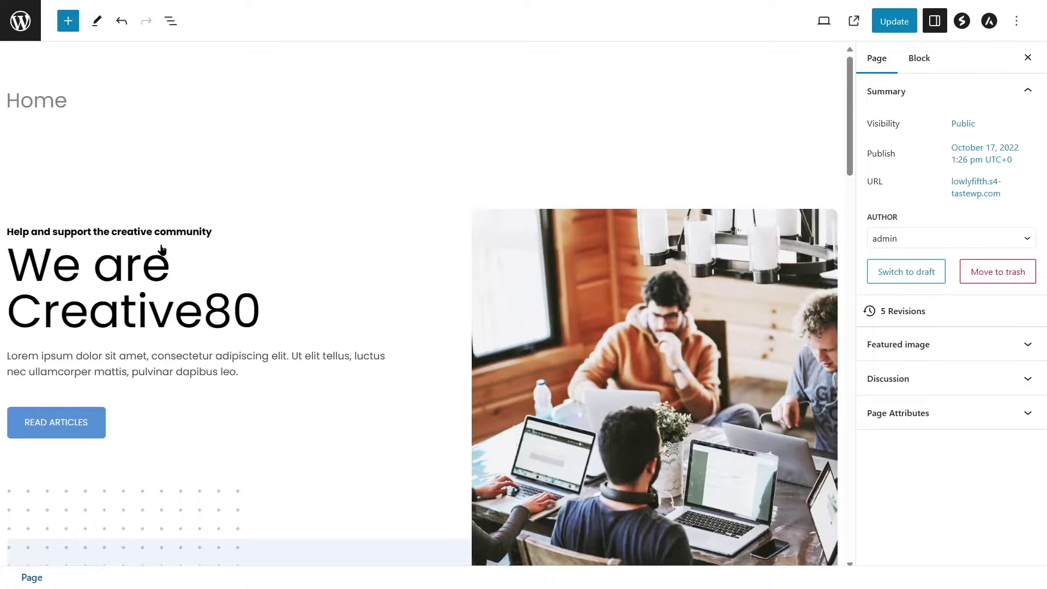
# - Delete the WPForms newsletter signup block from the Subscribe to our Newsletter section
pyautogui.scroll(-8, 410, 157)
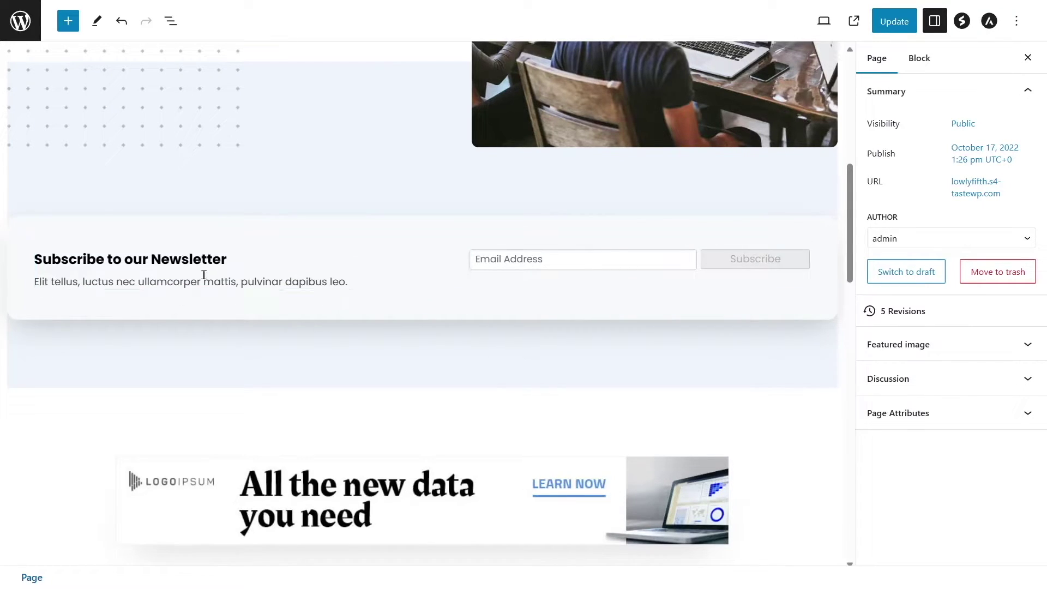
pyautogui.click(587, 282)
pyautogui.click(601, 223)
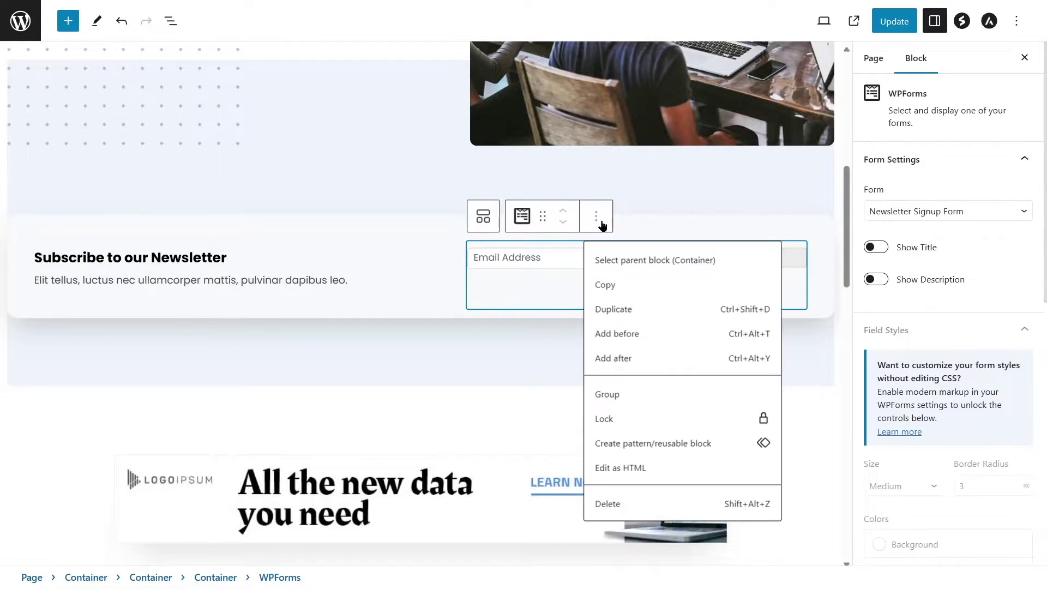
pyautogui.click(622, 502)
# - Insert a Mailchimp for WordPress Form block in the empty newsletter container and choose the MailChimp Email List form
pyautogui.click(642, 265)
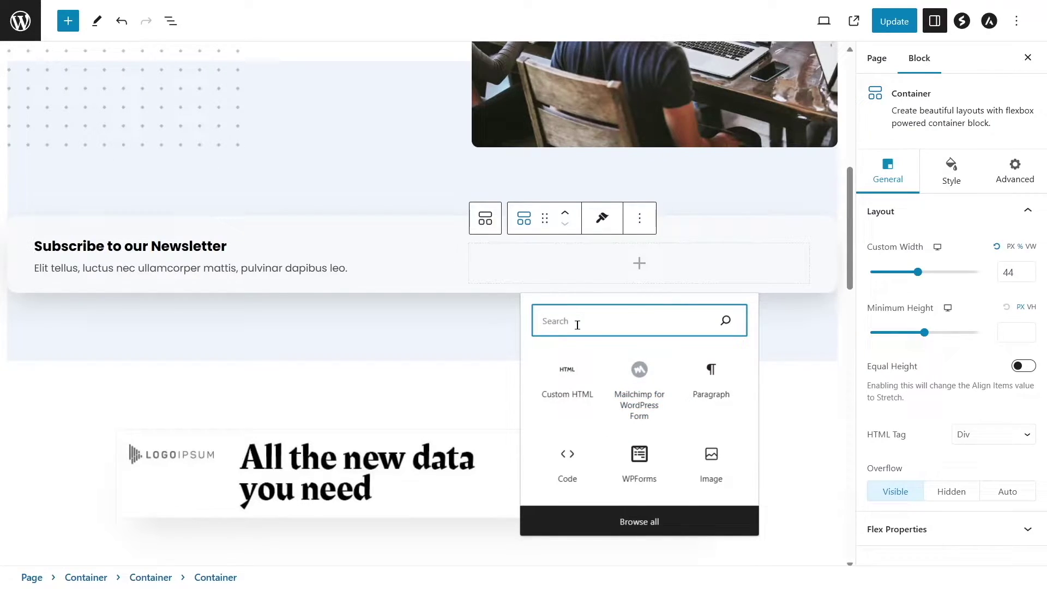
pyautogui.write('mailchimp')
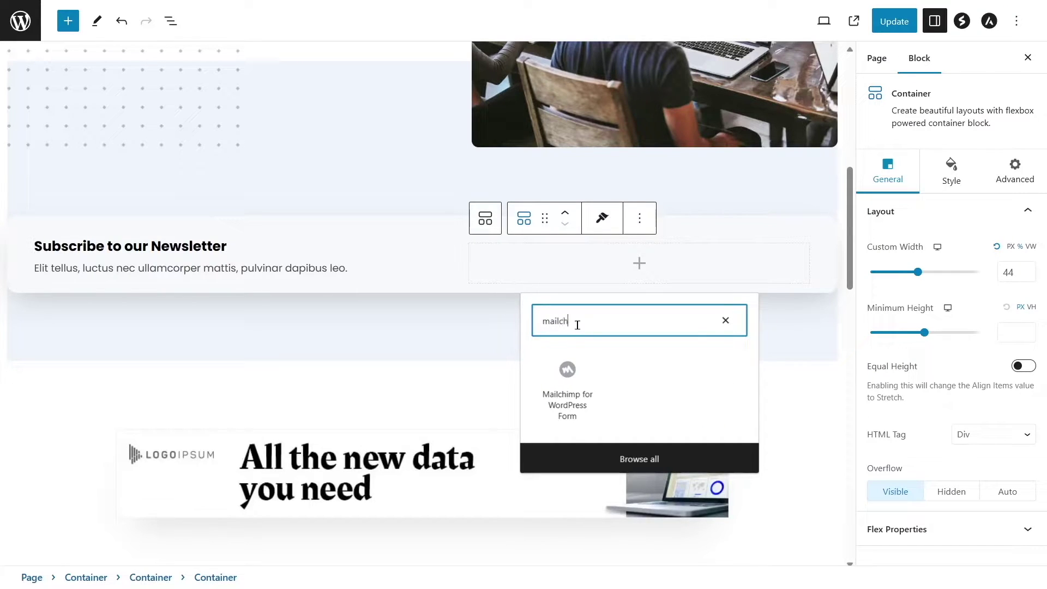
pyautogui.click(566, 377)
pyautogui.click(738, 277)
pyautogui.click(741, 279)
pyautogui.click(528, 280)
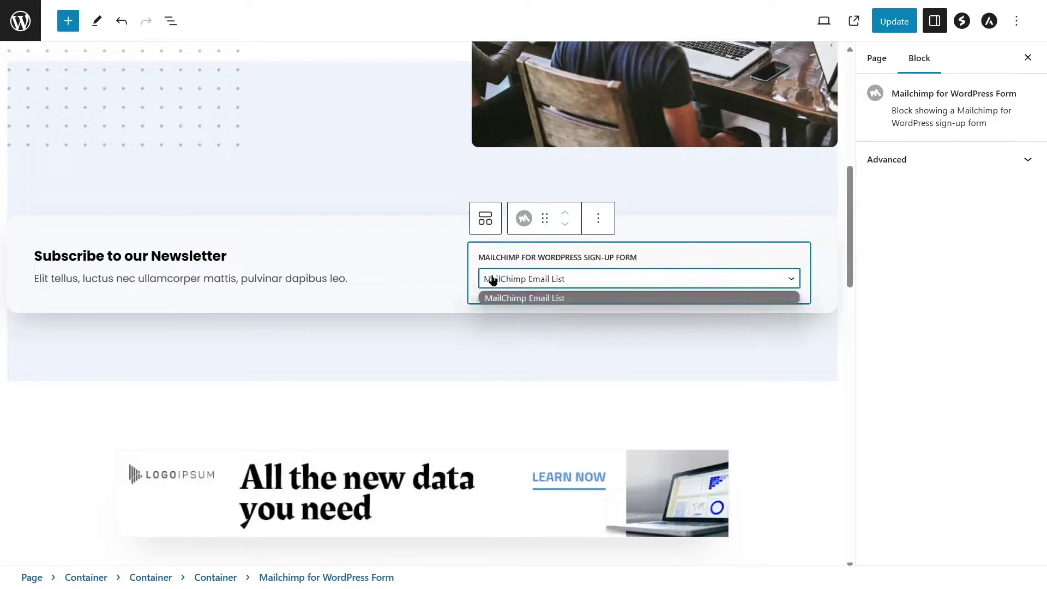
pyautogui.click(525, 298)
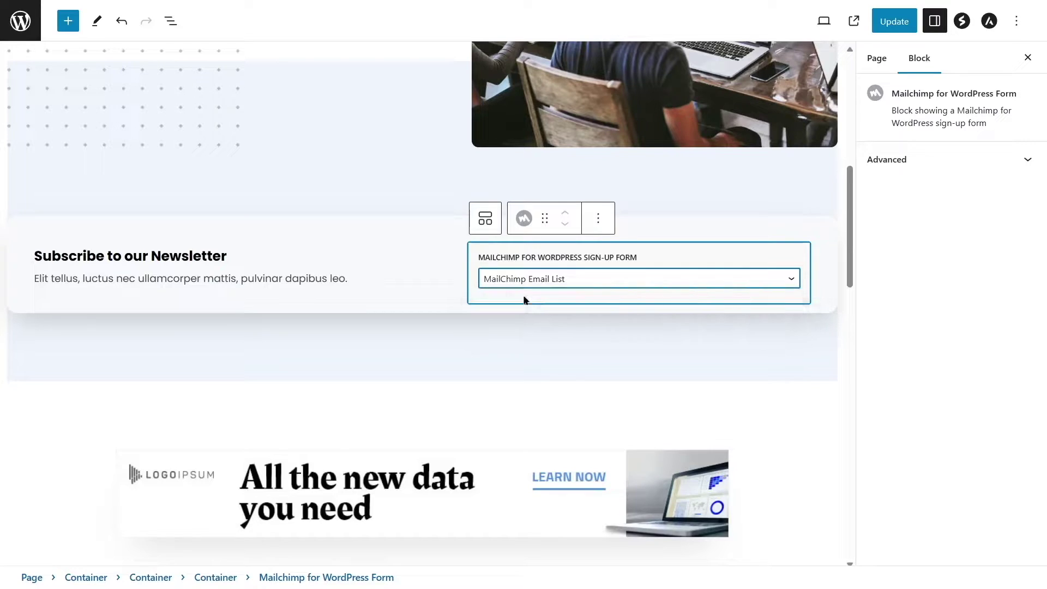
# - Update the Home page and leave the editor to view the live site
pyautogui.click(695, 218)
pyautogui.hotkey('ctrl', 's')
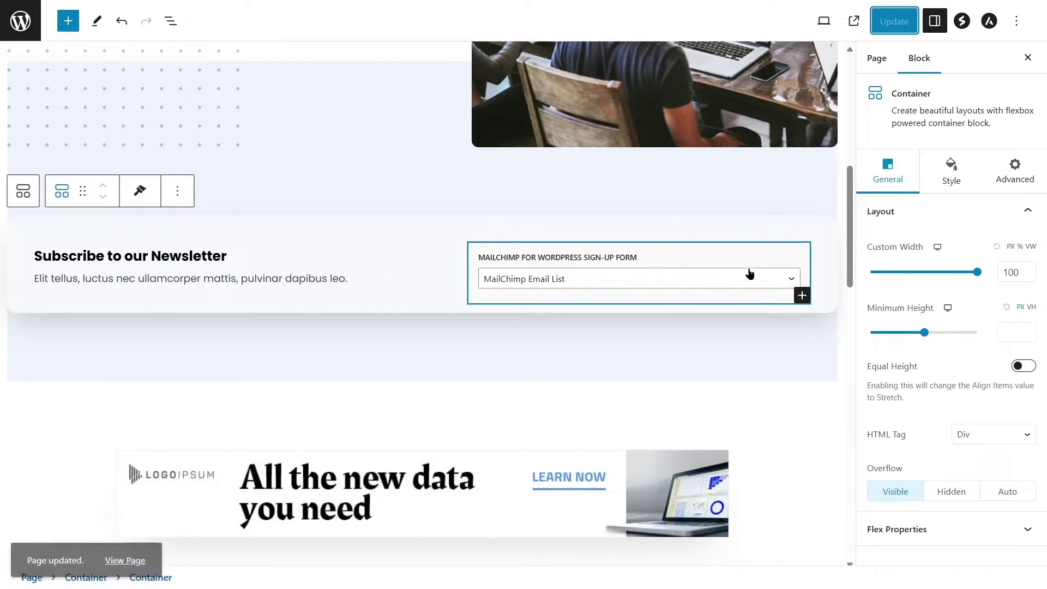
pyautogui.scroll(6, 131, 377)
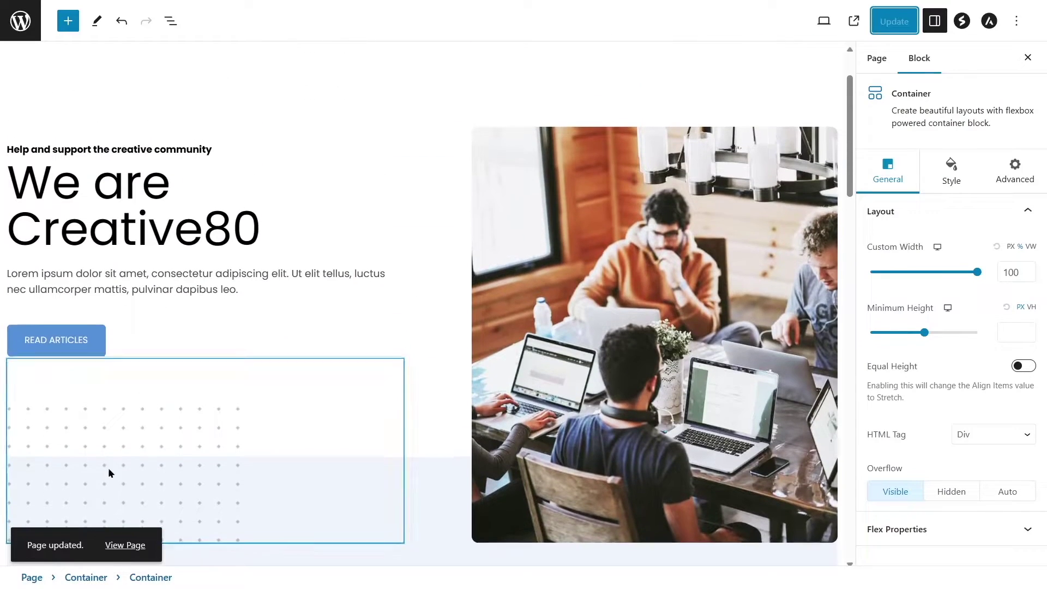
pyautogui.click(134, 556)
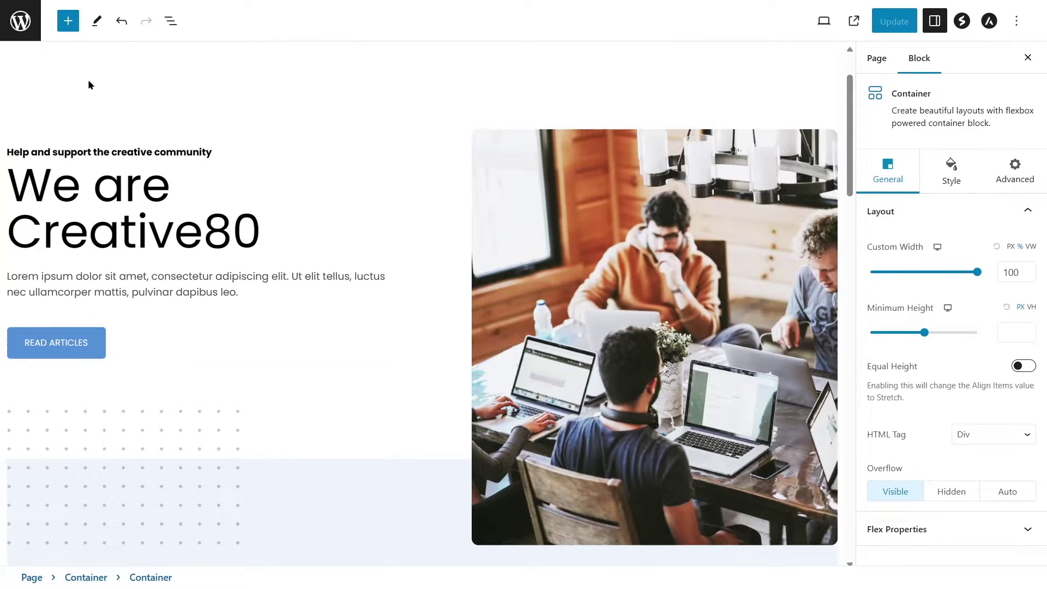
pyautogui.click(31, 24)
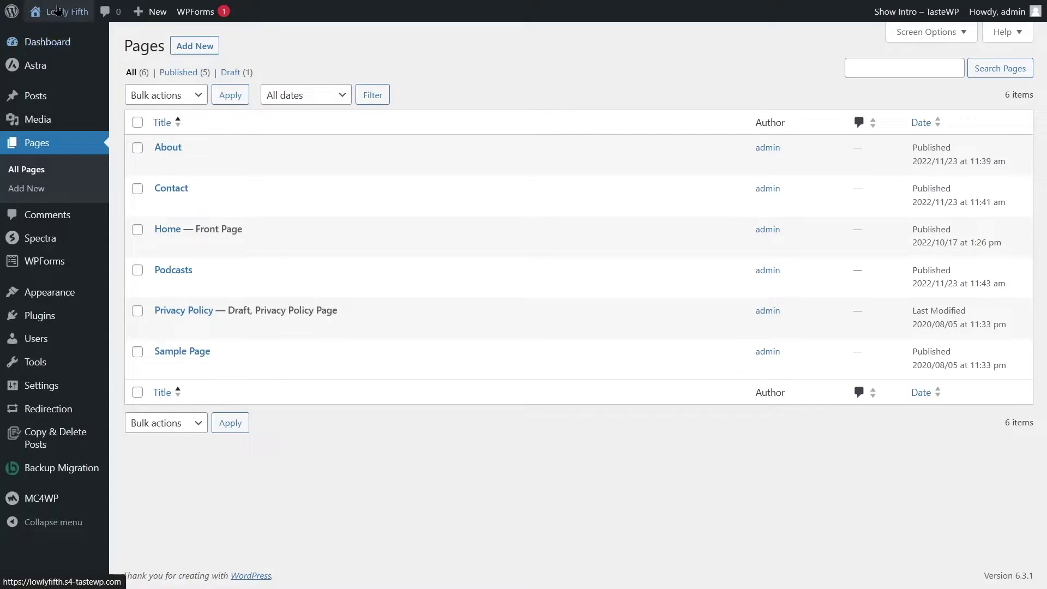
pyautogui.moveTo(61, 12)
pyautogui.click(64, 37)
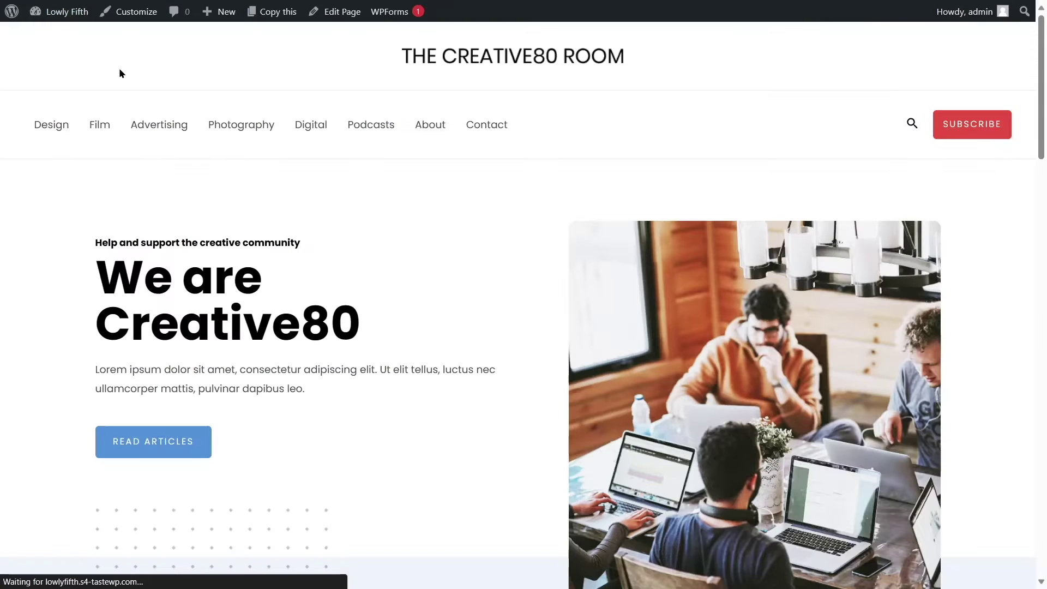
# - Examine how the sign-up form looks in the Subscribe to our Newsletter section of the live home page
pyautogui.scroll(-8, 407, 143)
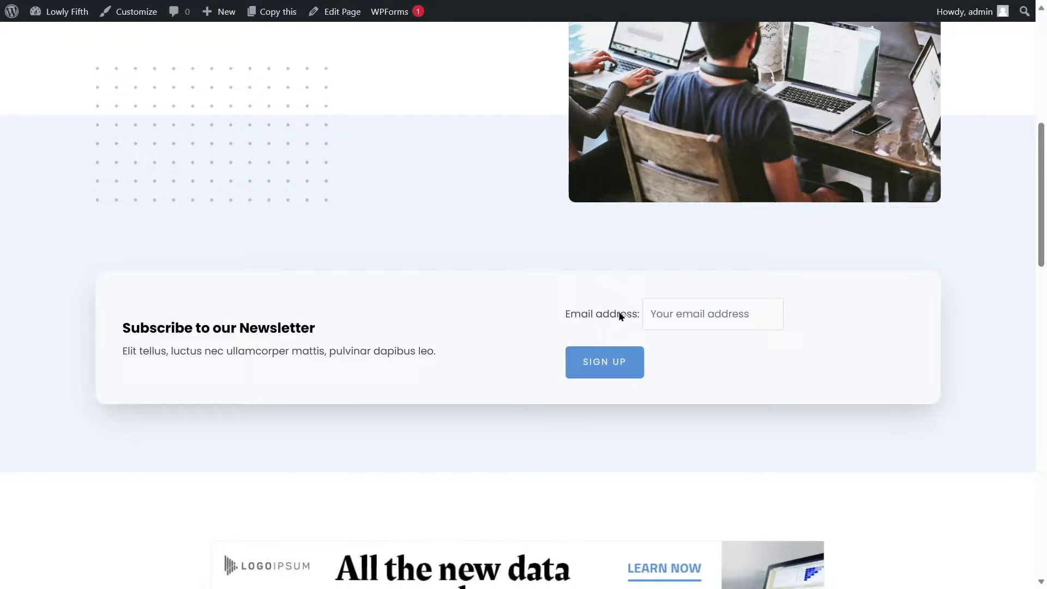
pyautogui.scroll(-8, 791, 322)
pyautogui.scroll(10, 654, 332)
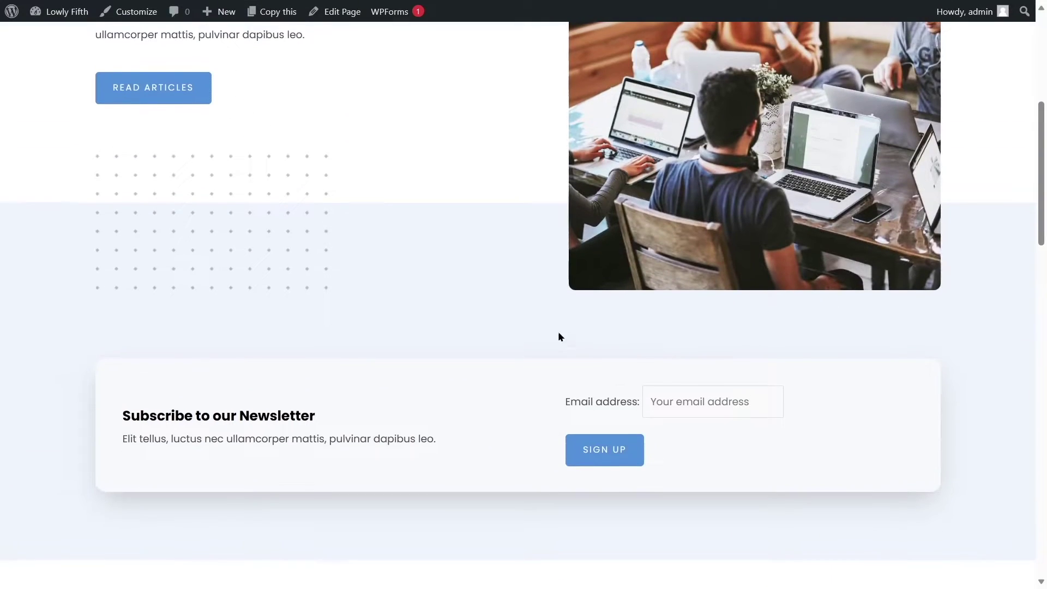
pyautogui.scroll(-8, 641, 292)
pyautogui.scroll(5, 643, 291)
pyautogui.scroll(-6, 641, 293)
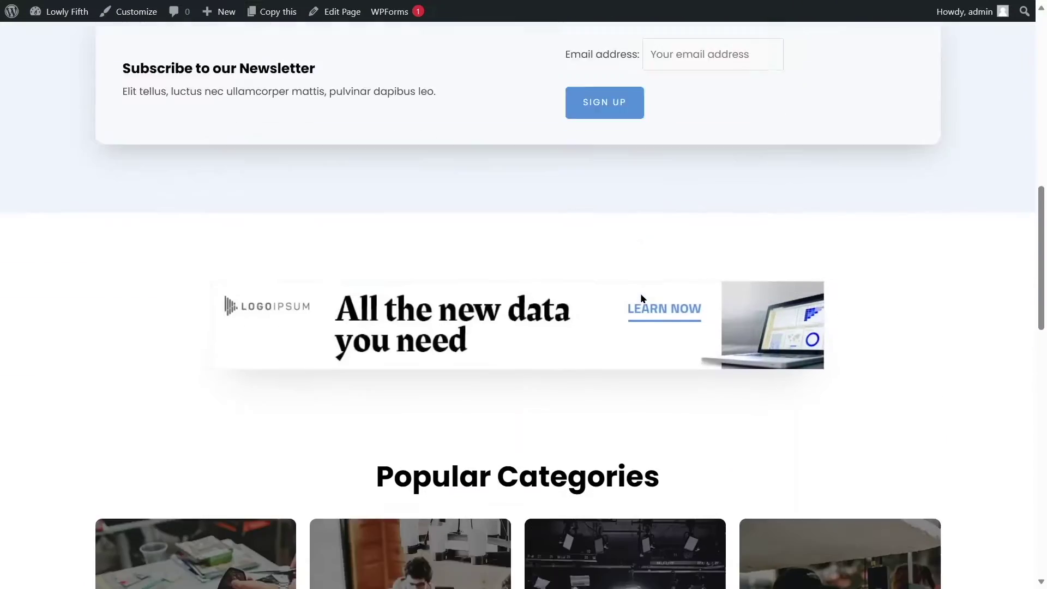
pyautogui.scroll(8, 179, 284)
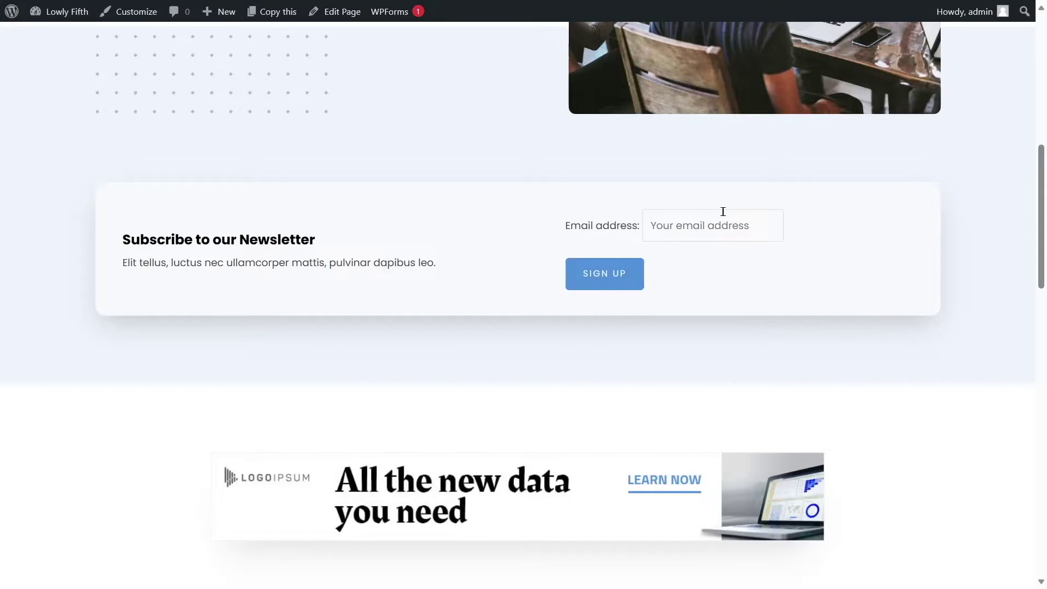
# - Test the newsletter sign-up form on the live home page by submitting a subscriber's email address
pyautogui.click(697, 226)
pyautogui.hotkey('ctrl', 'v')
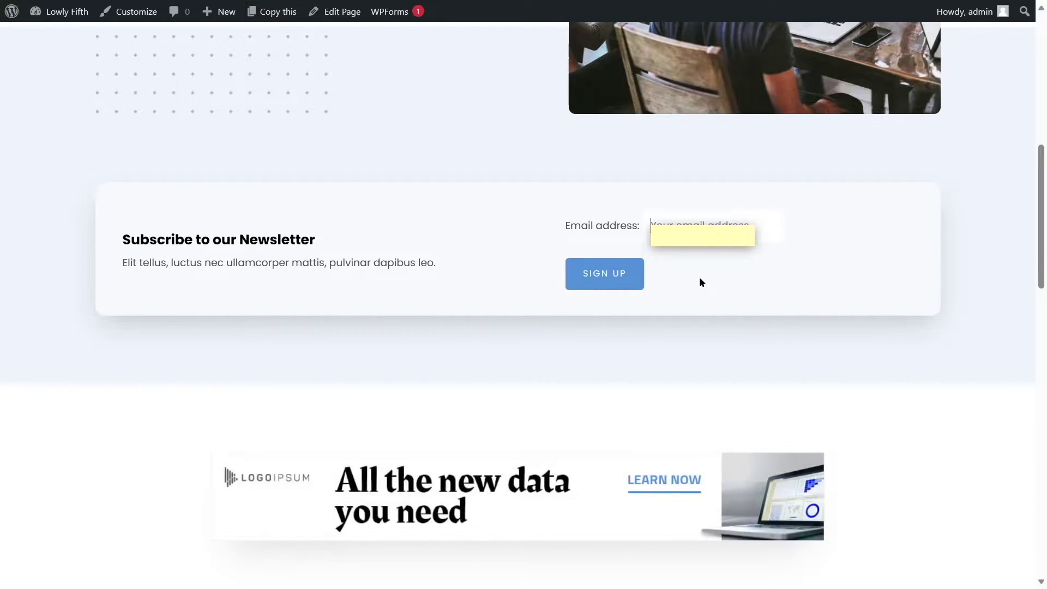
pyautogui.press('Return')
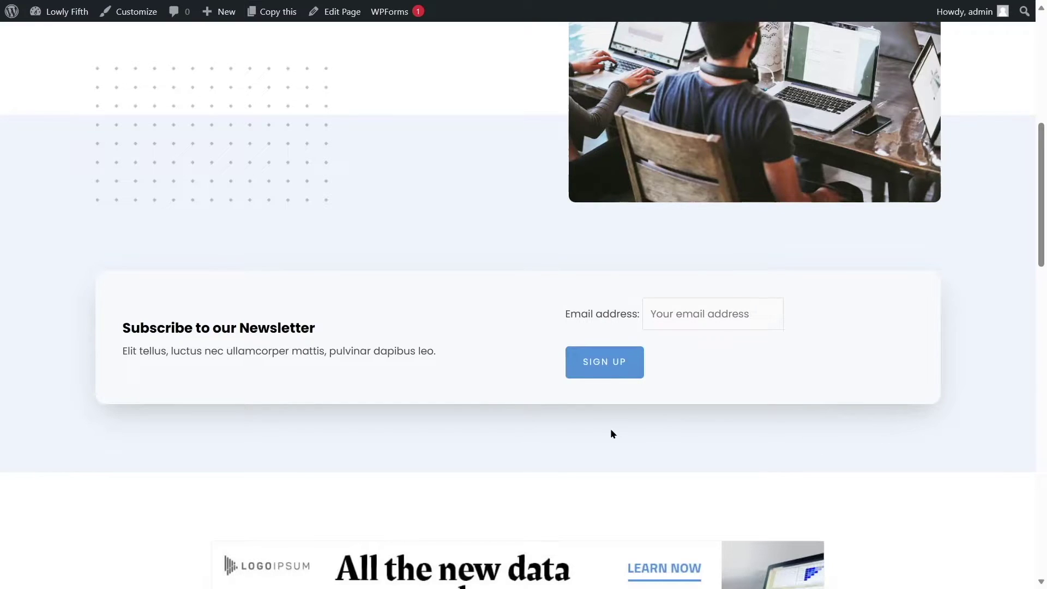
pyautogui.scroll(-2, 633, 256)
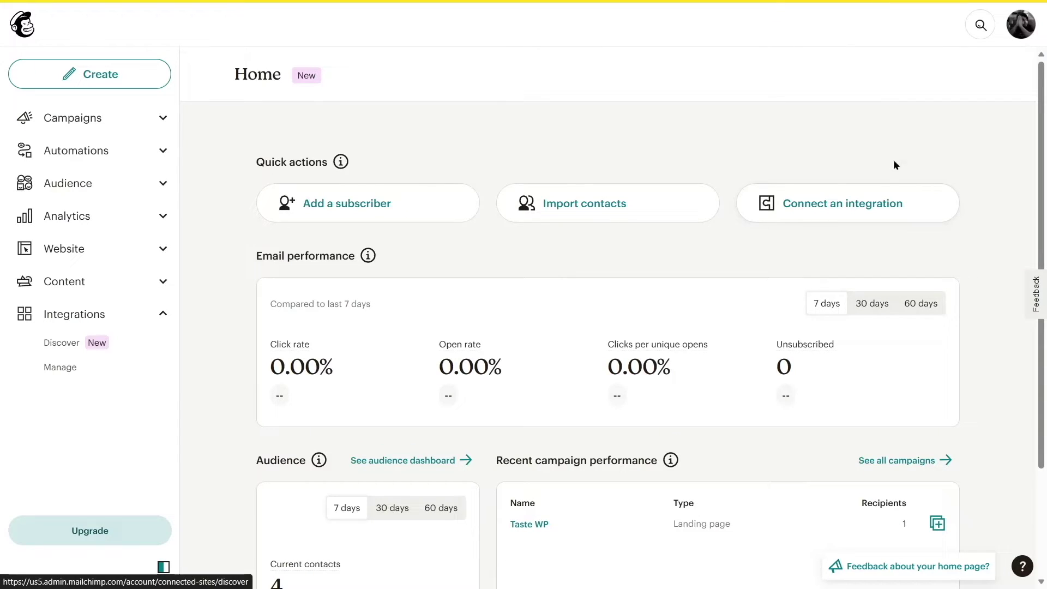
# - In the Mailchimp account, open the audience's signup forms and select Embedded forms
pyautogui.click(160, 186)
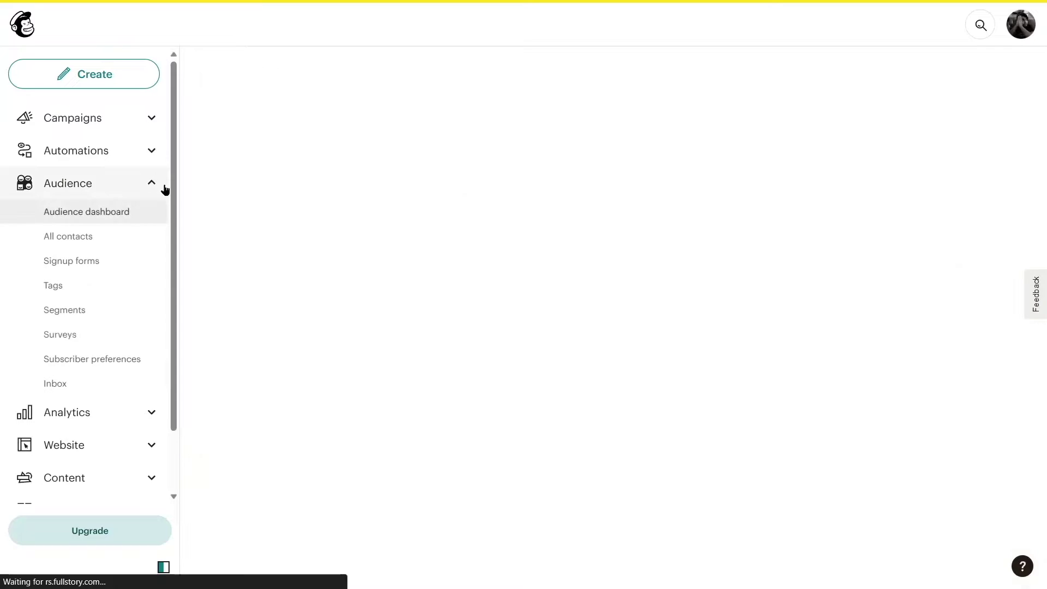
pyautogui.click(69, 265)
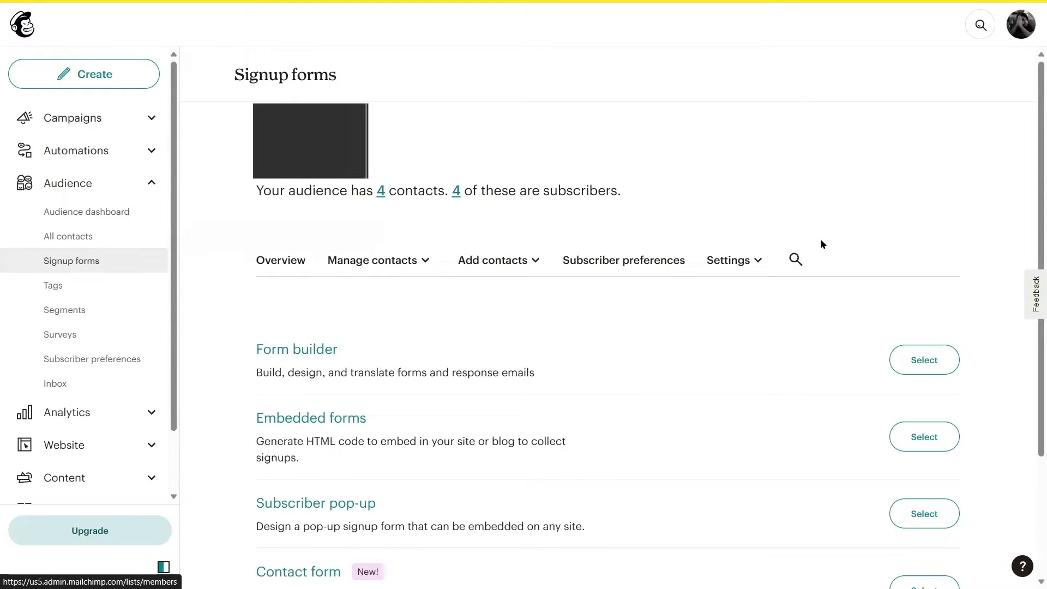
pyautogui.scroll(-3, 820, 240)
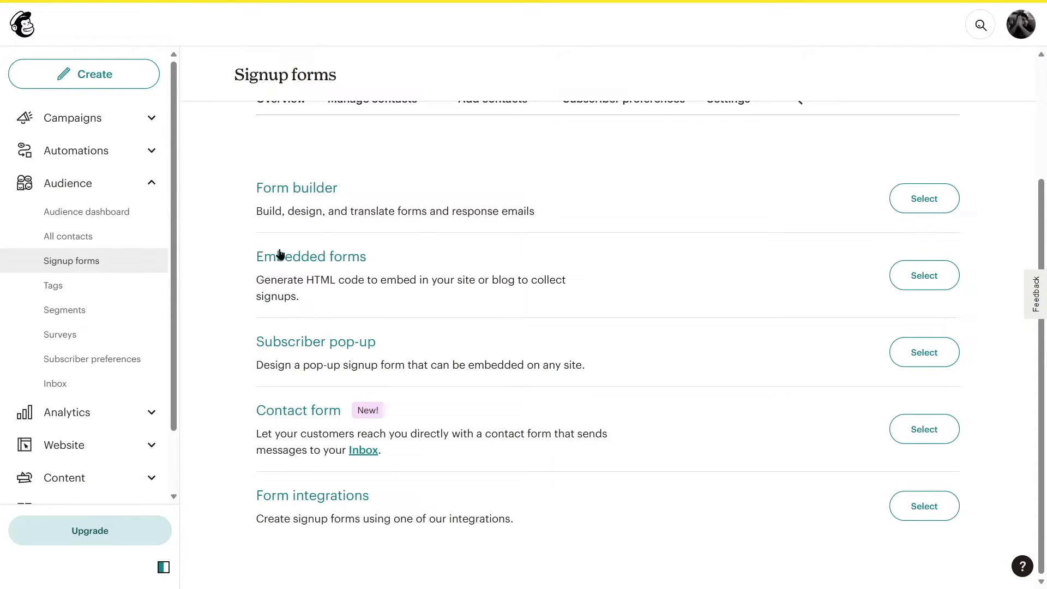
pyautogui.click(917, 279)
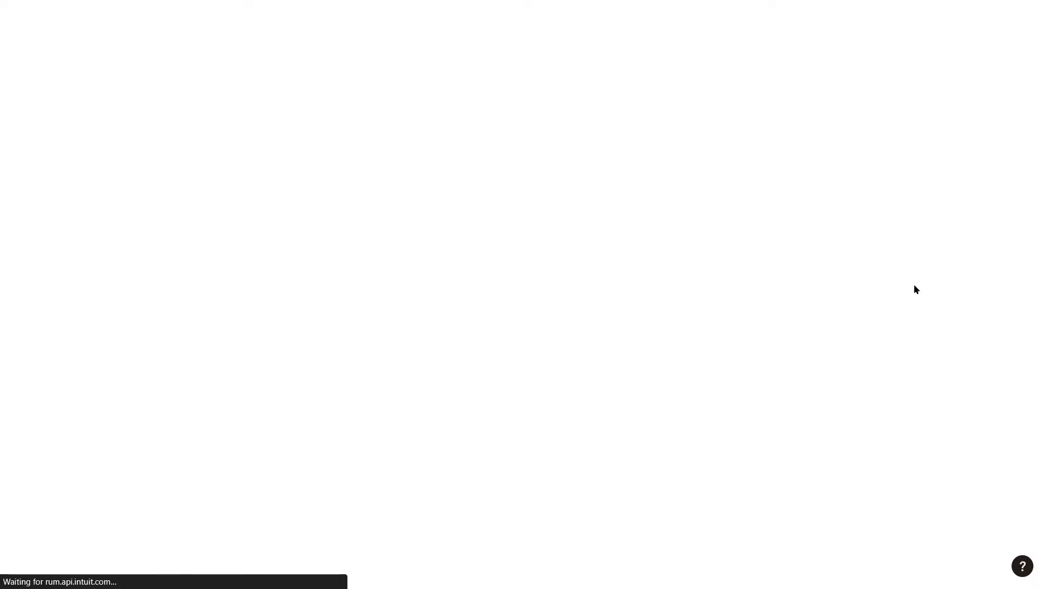
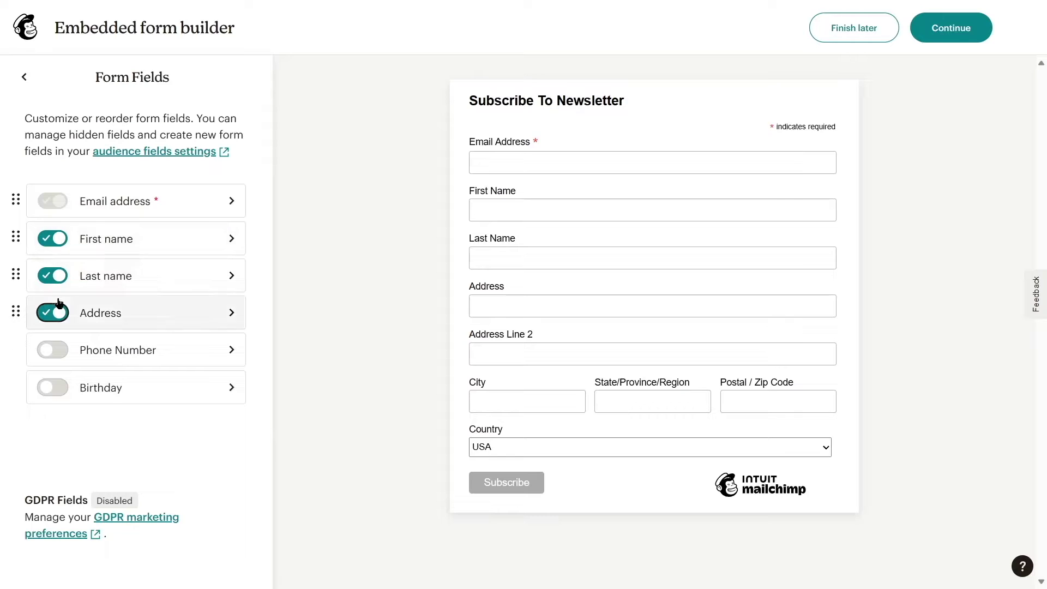
# - Hide the Address, Last name and First name fields from the embedded newsletter form
pyautogui.click(48, 278)
pyautogui.click(52, 248)
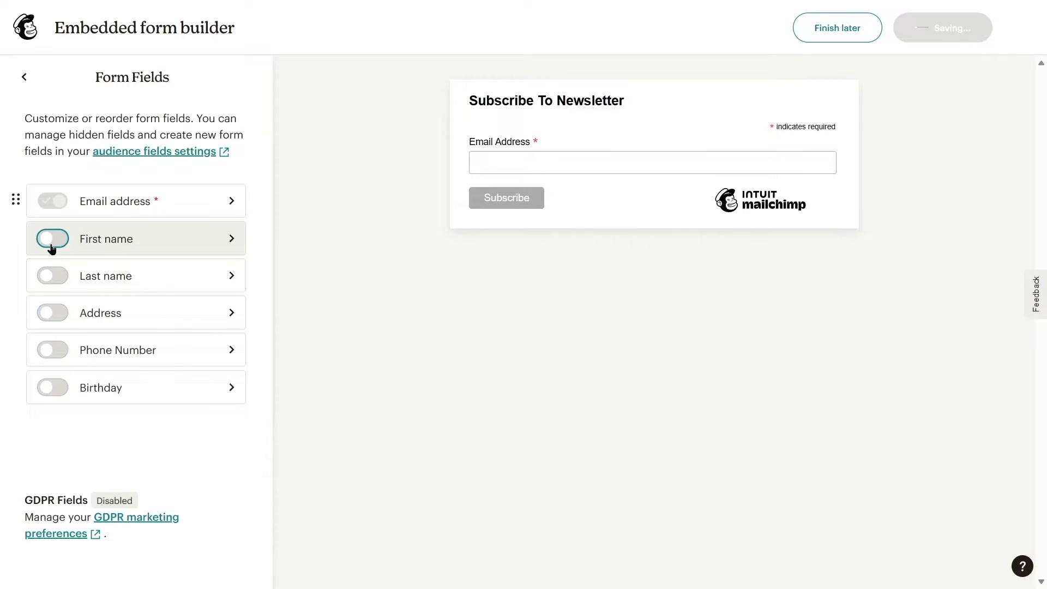
# - Show the First name field to examine its display name, help text and required options, and hide it again
pyautogui.click(53, 238)
pyautogui.click(121, 244)
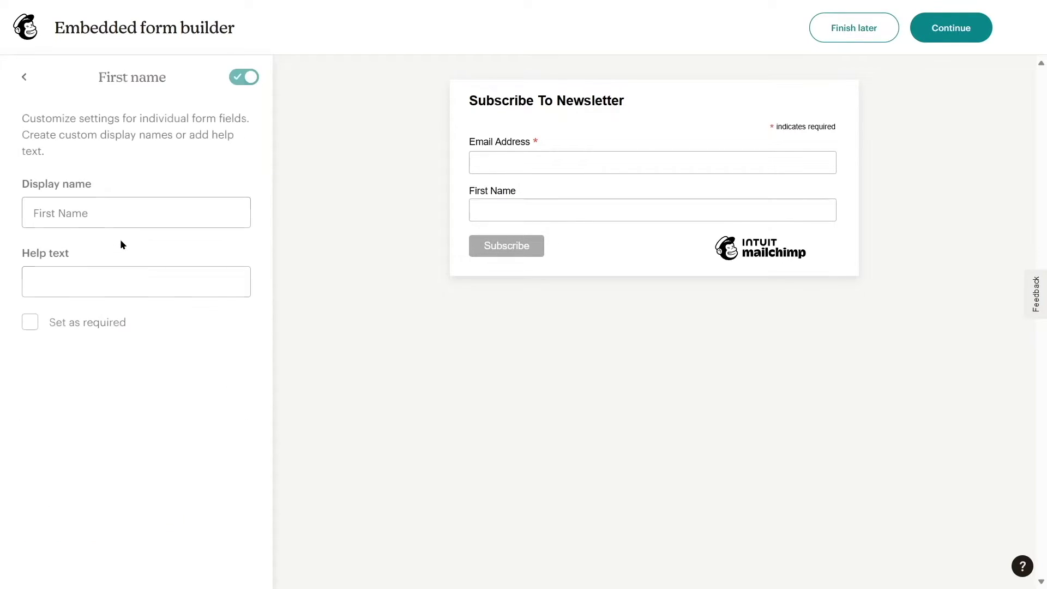
pyautogui.moveTo(109, 219); pyautogui.dragTo(25, 214)
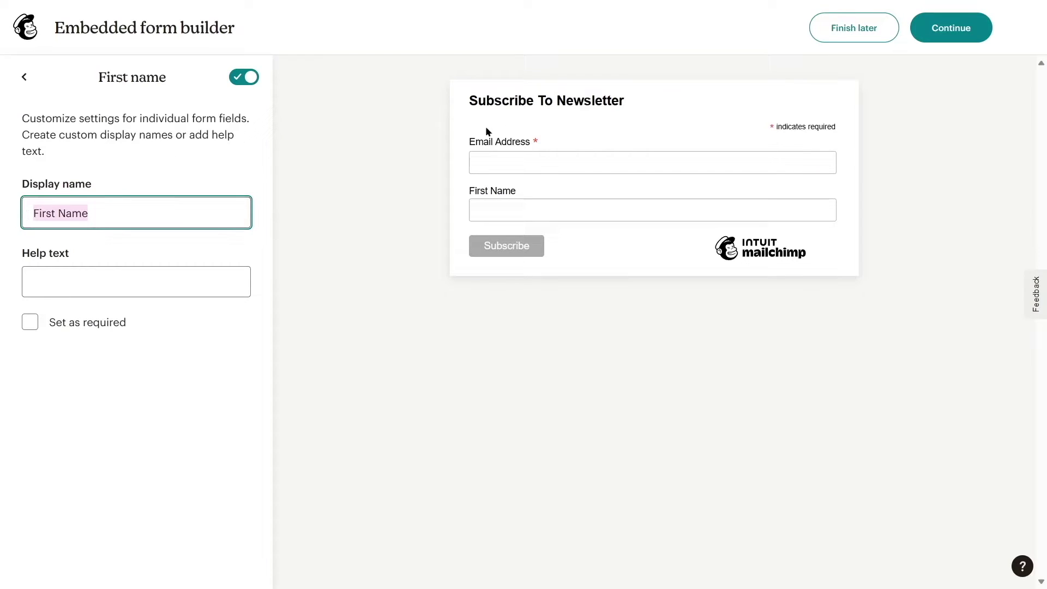
pyautogui.click(72, 276)
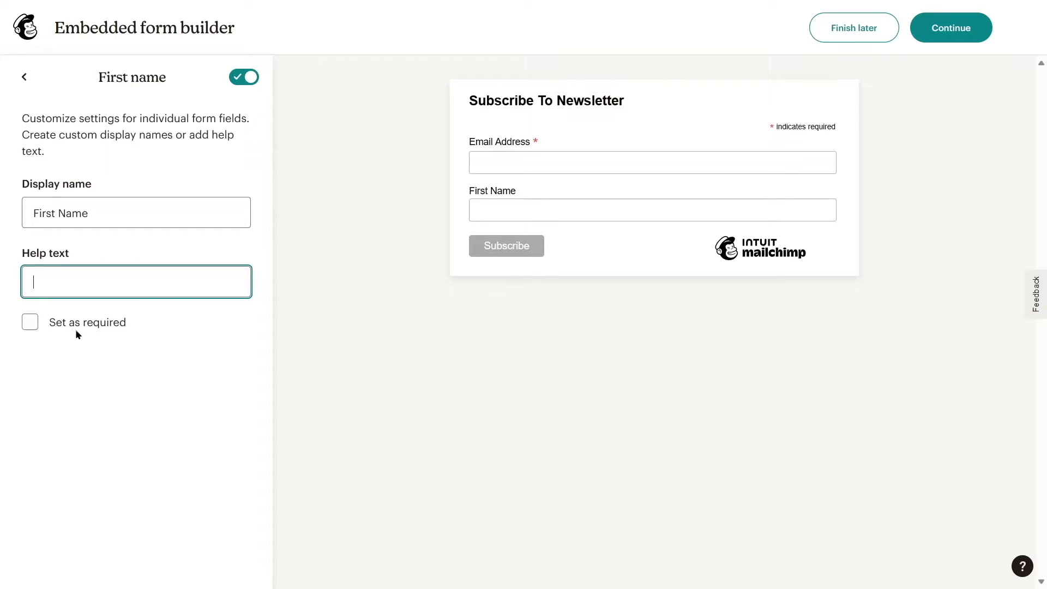
pyautogui.click(24, 77)
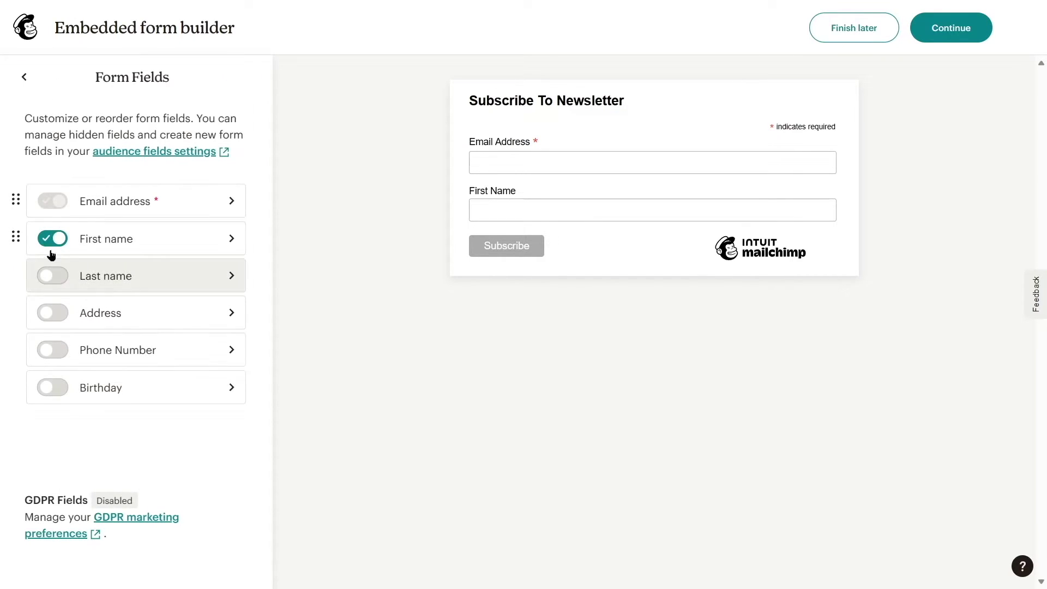
pyautogui.click(49, 239)
pyautogui.click(24, 77)
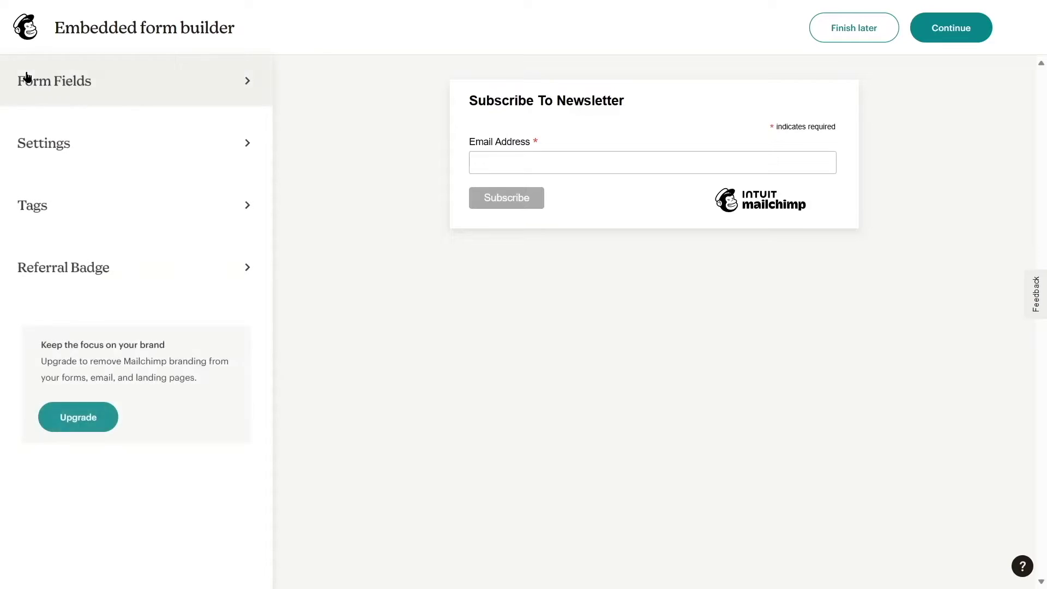
# - Examine the embedded form's settings, including its form title, width, CSS and Javascript options
pyautogui.click(160, 145)
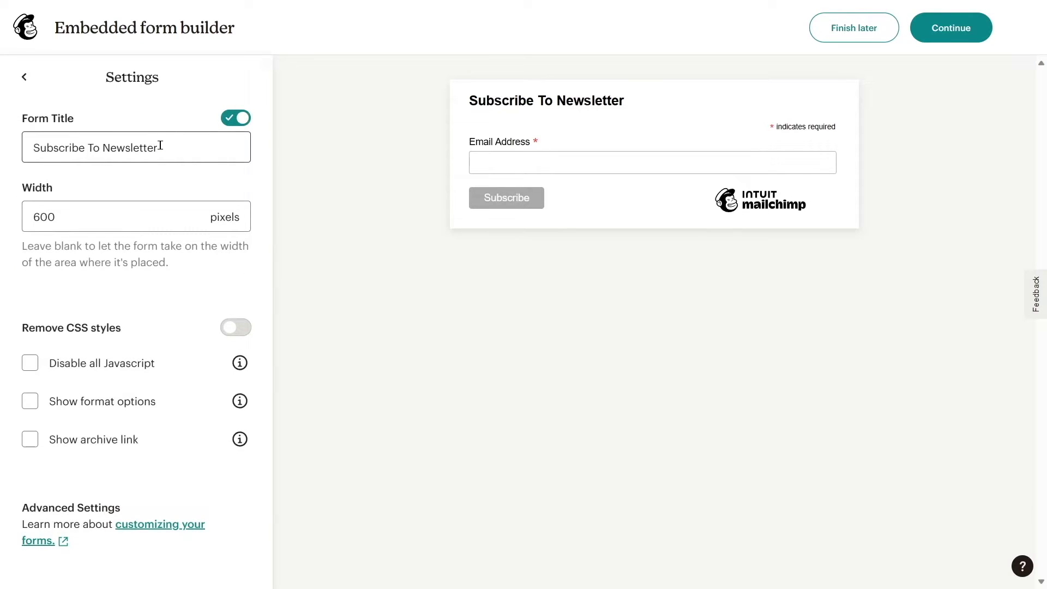
pyautogui.moveTo(198, 154); pyautogui.dragTo(5, 163)
pyautogui.moveTo(199, 152); pyautogui.dragTo(28, 159)
pyautogui.moveTo(164, 154); pyautogui.dragTo(36, 153)
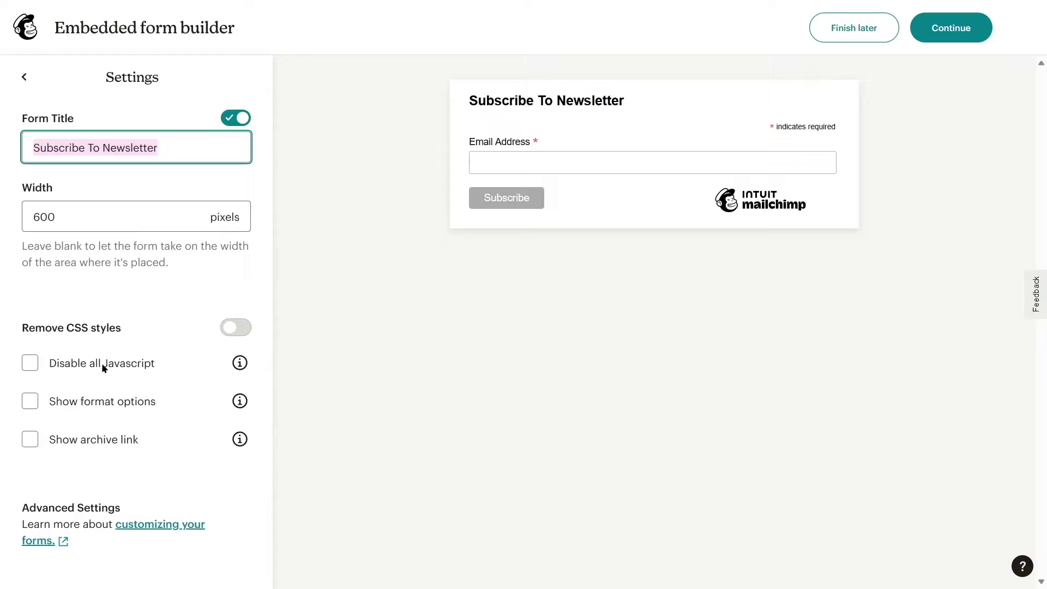
pyautogui.click(156, 299)
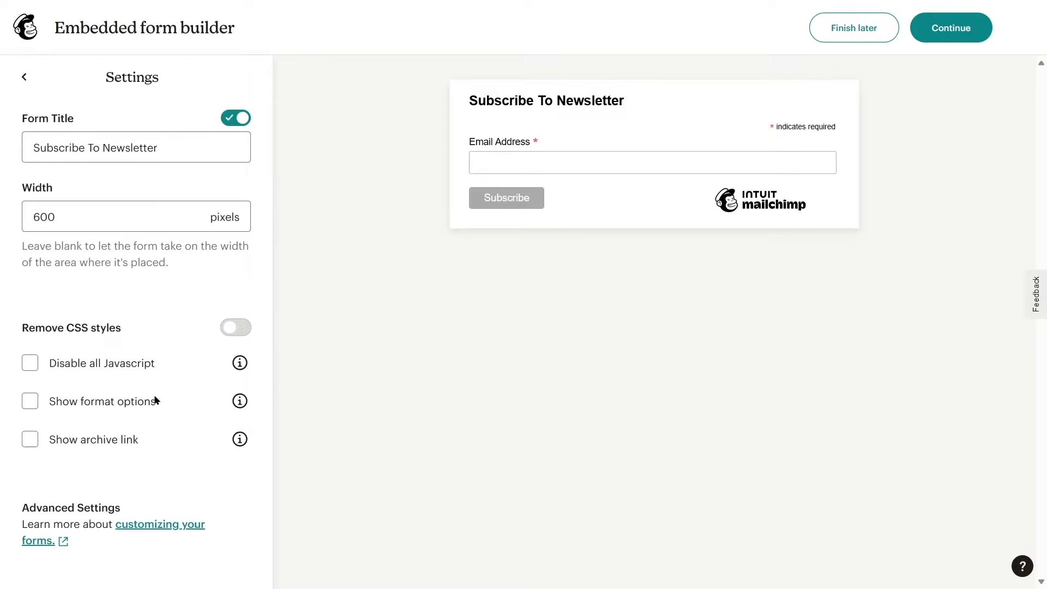
pyautogui.click(28, 78)
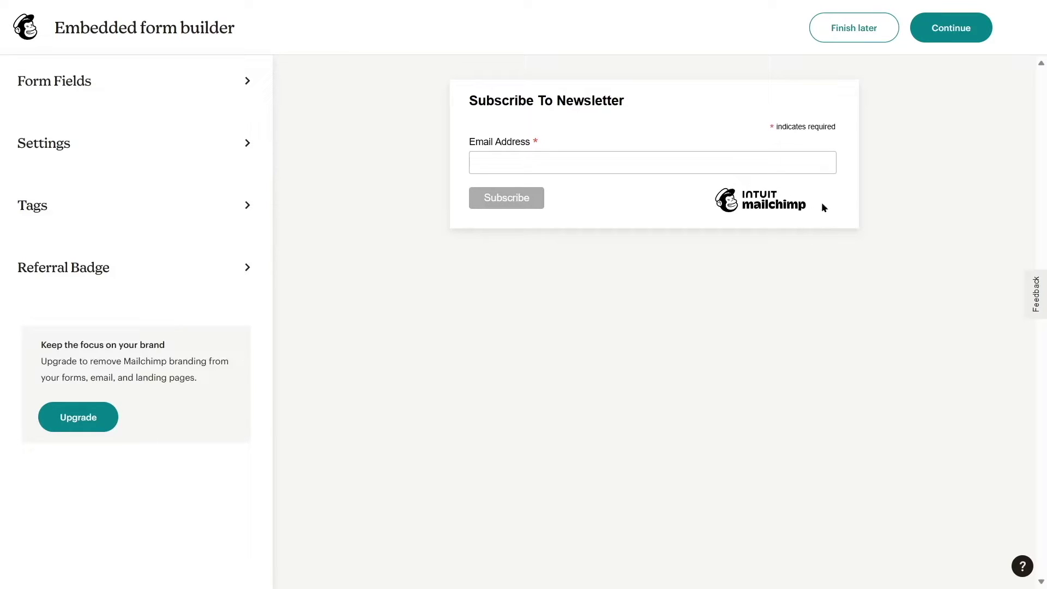
# - Try the Dark style for the Mailchimp referral badge and switch back to Light
pyautogui.click(48, 275)
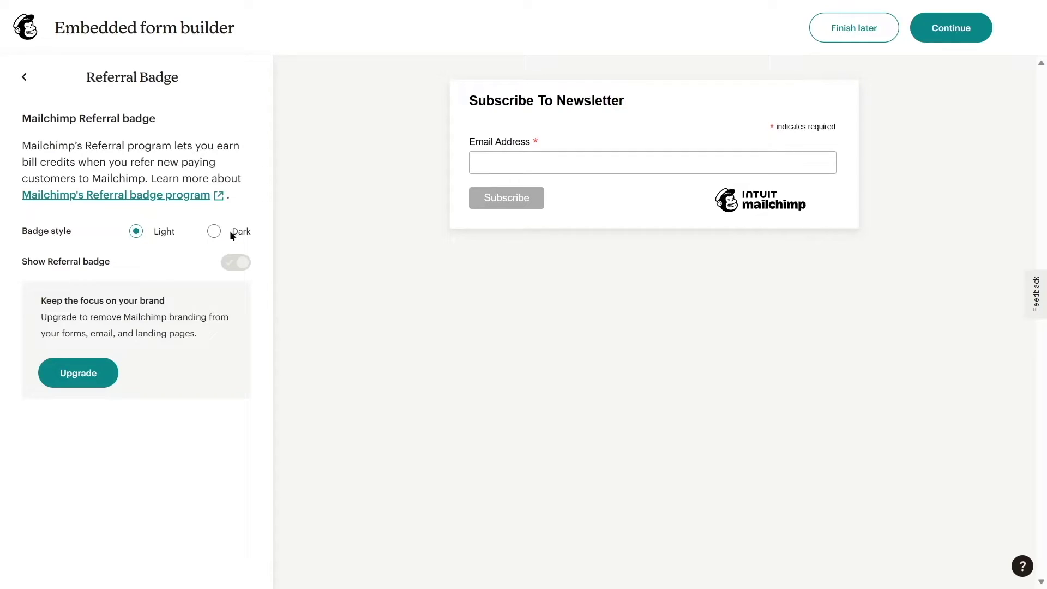
pyautogui.click(214, 231)
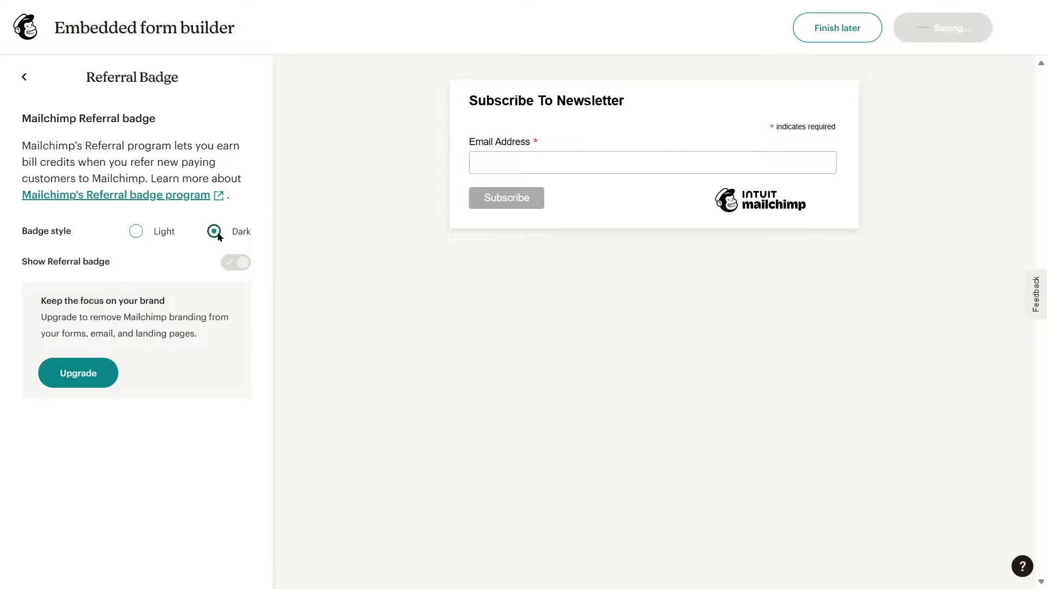
pyautogui.click(136, 232)
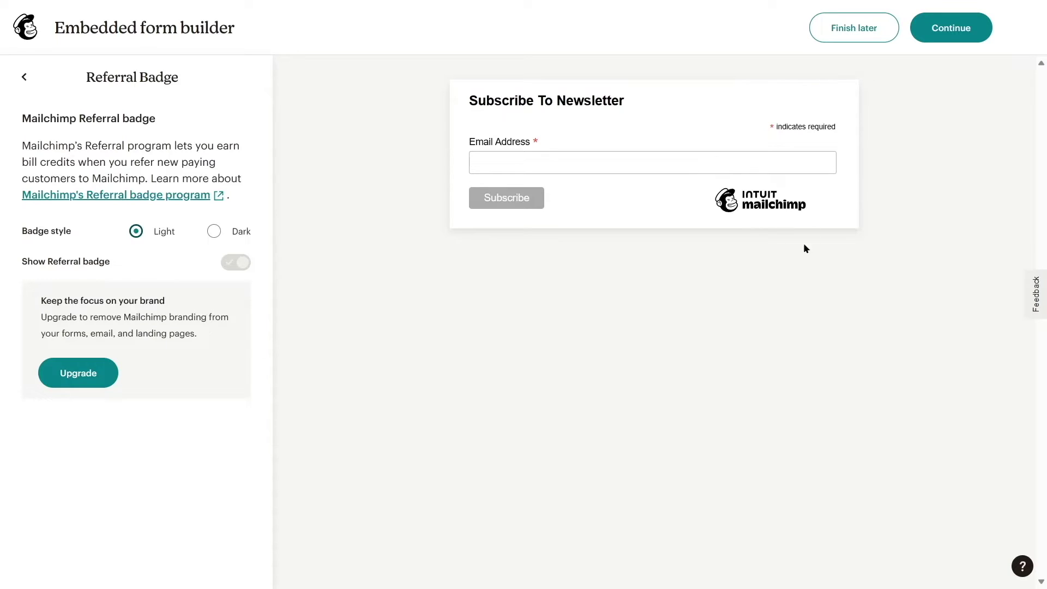
pyautogui.click(24, 77)
# - Finish the embedded form and copy its generated embed code
pyautogui.click(952, 39)
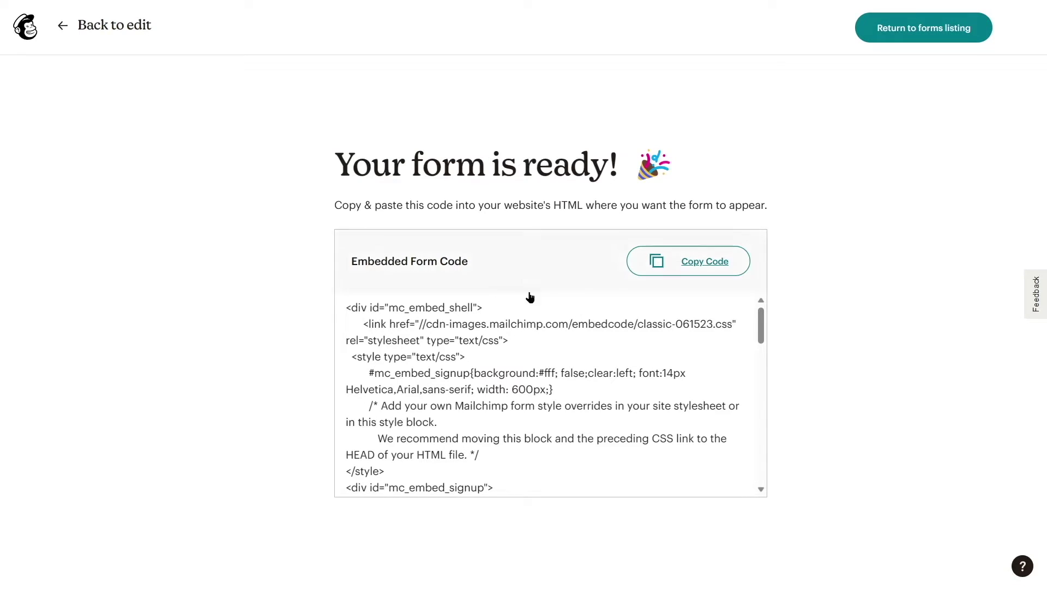
pyautogui.moveTo(762, 325); pyautogui.dragTo(762, 409)
pyautogui.scroll(5, 762, 480)
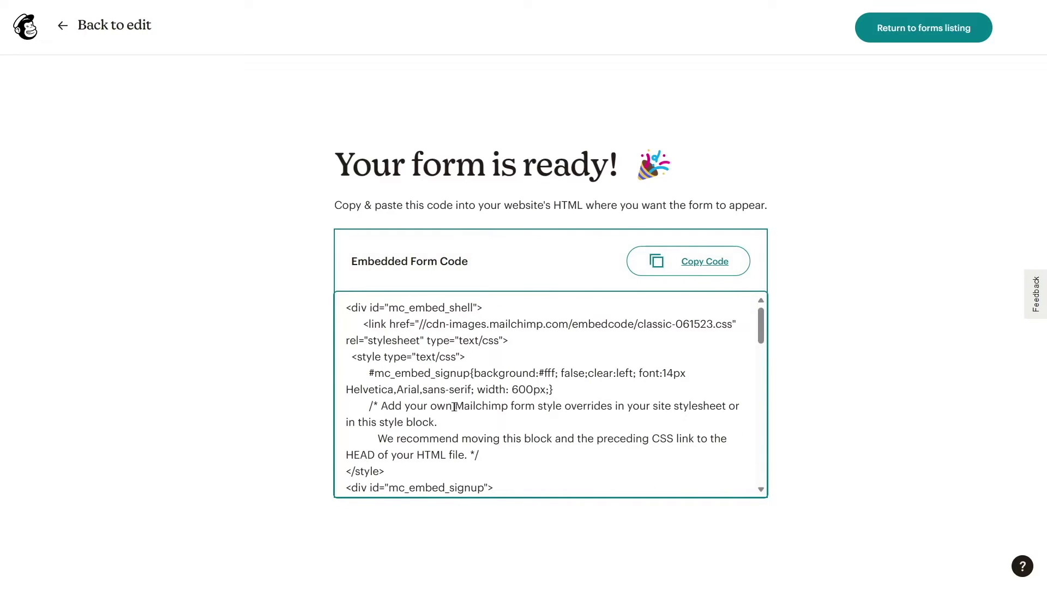
pyautogui.click(709, 266)
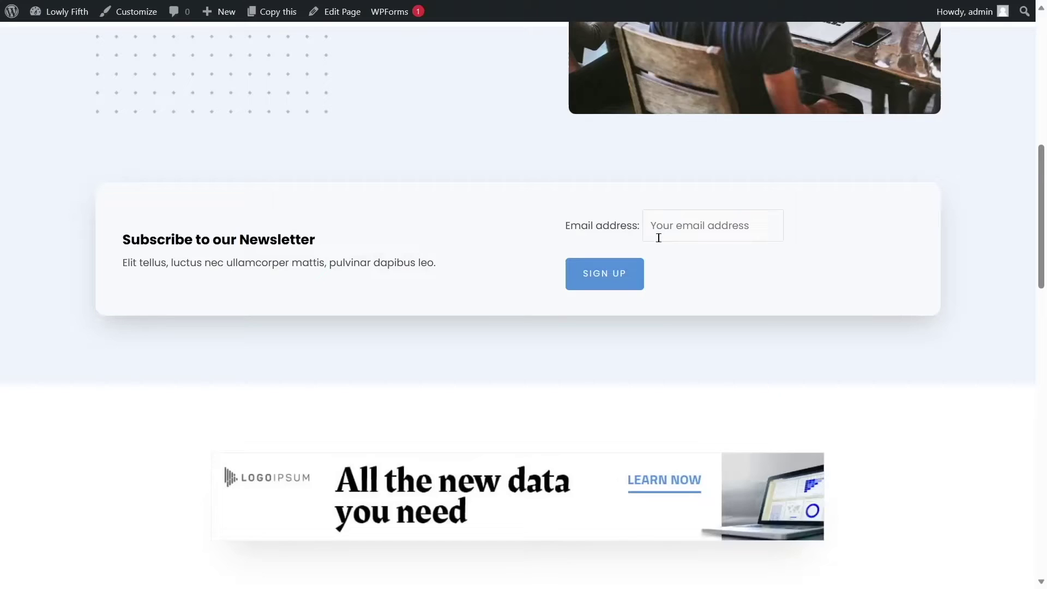
# - Switch to the live WordPress home page and open it for editing
pyautogui.scroll(15, 488, 276)
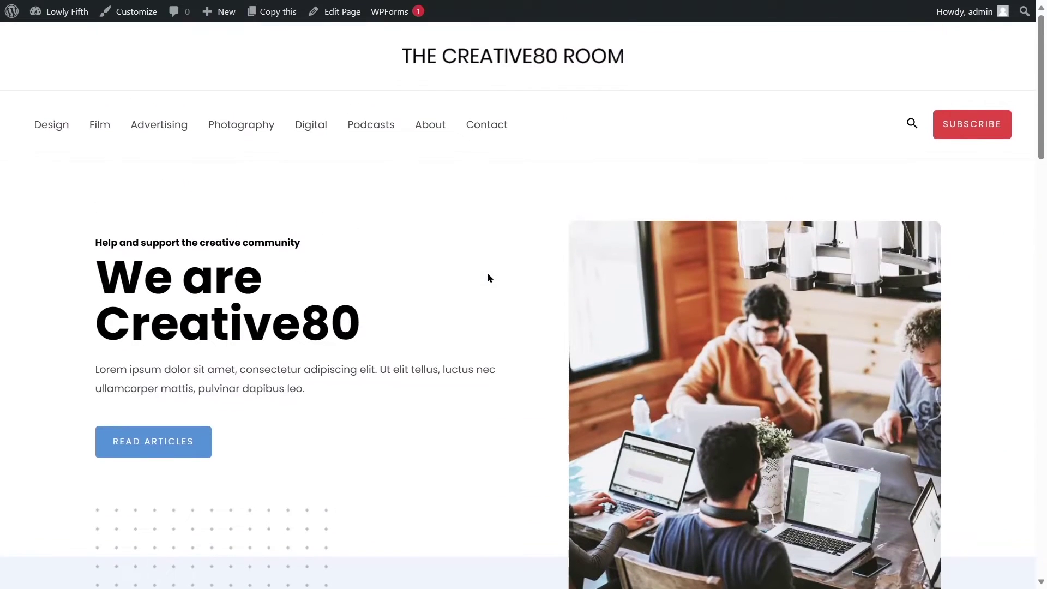
pyautogui.scroll(-20, 487, 279)
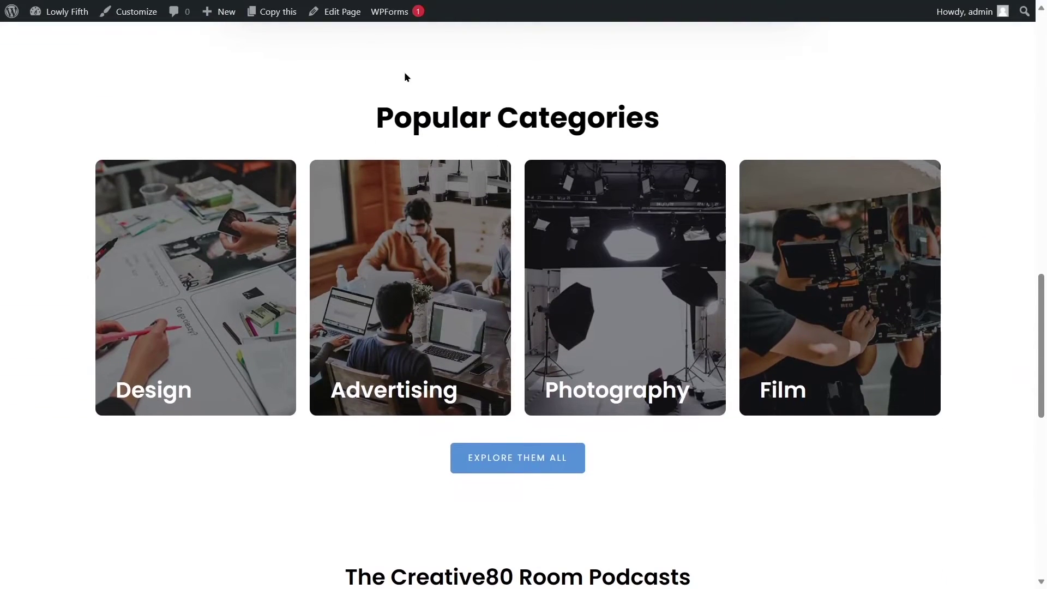
pyautogui.scroll(-10, 389, 159)
pyautogui.scroll(8, 382, 136)
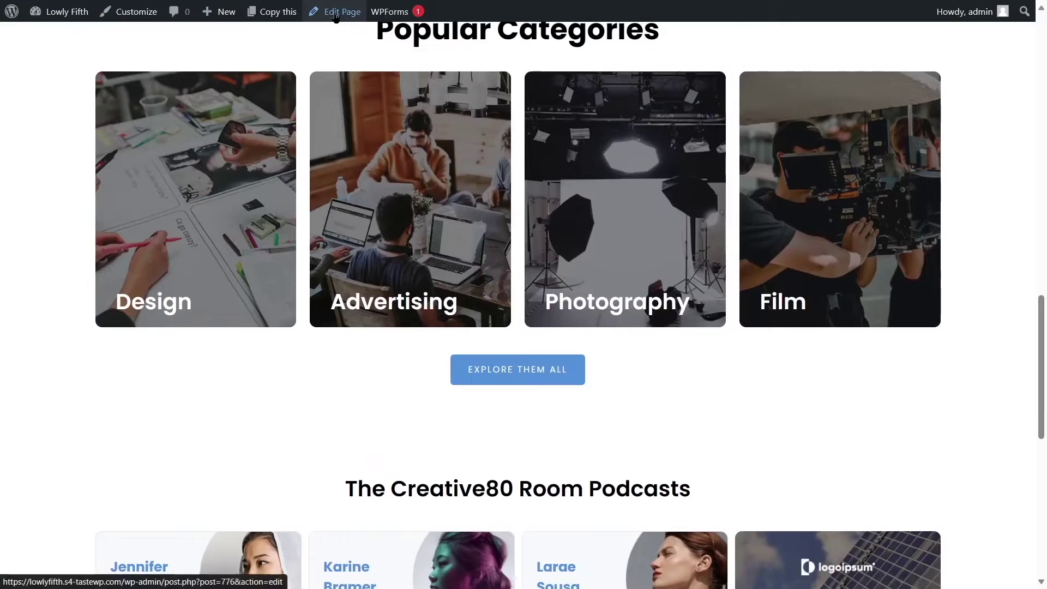
pyautogui.click(333, 22)
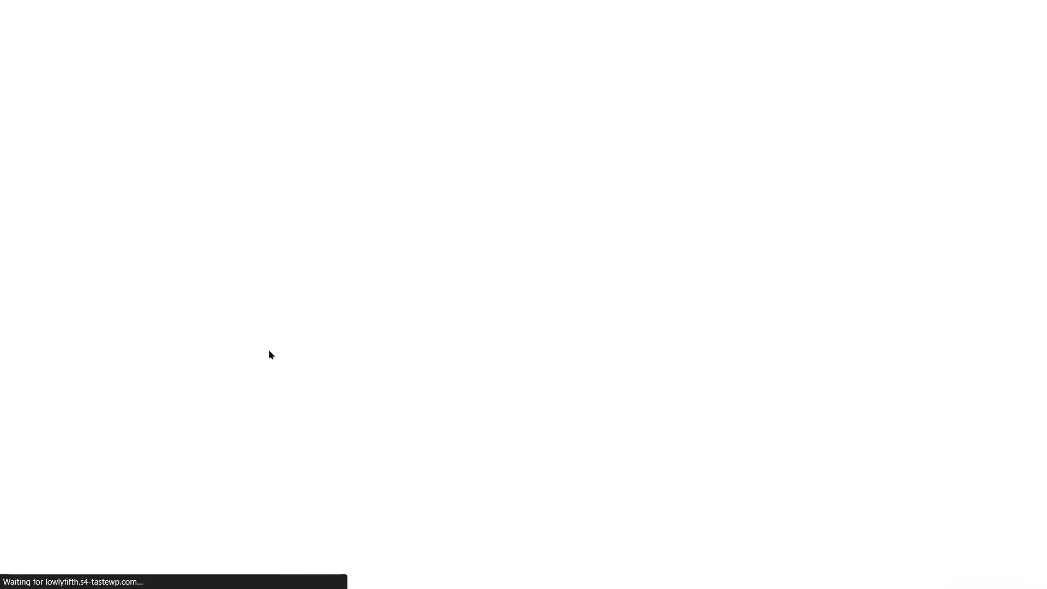
# - Add a Custom HTML block below the podcasts section at the end of the page and paste the copied embed code into it
pyautogui.scroll(-15, 507, 212)
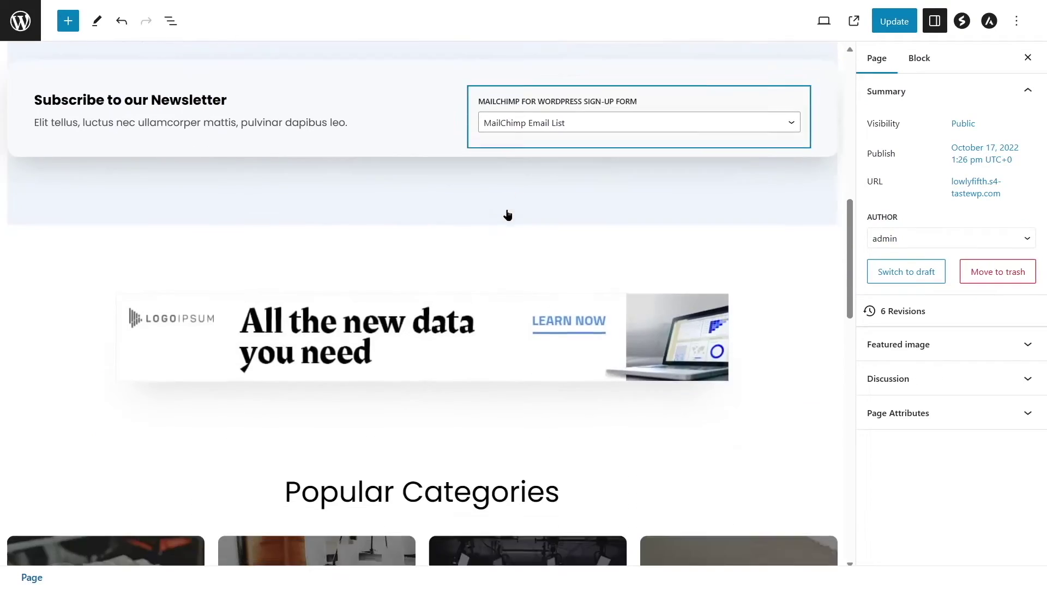
pyautogui.scroll(-10, 507, 214)
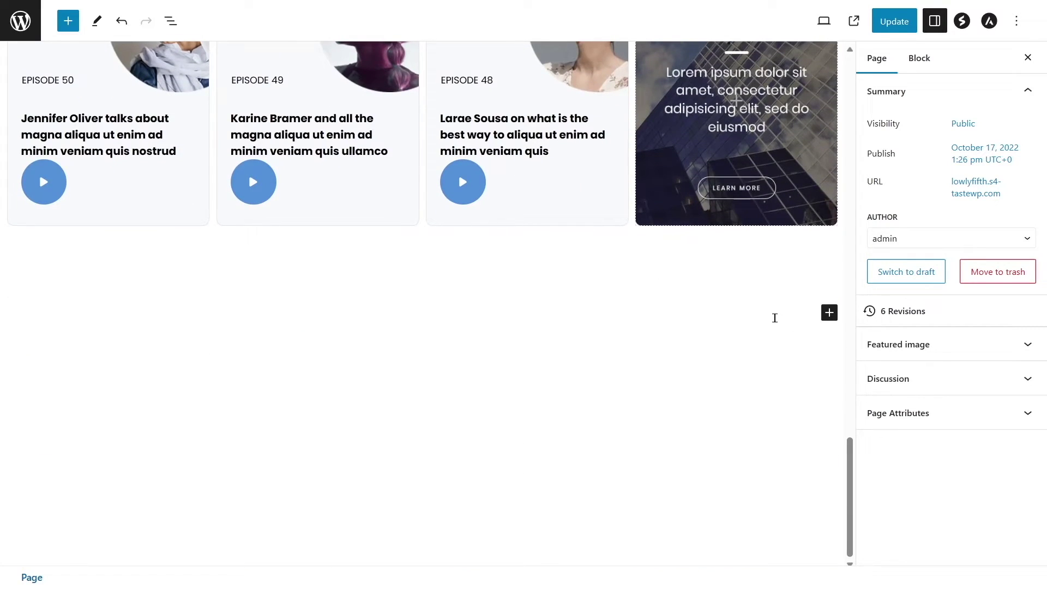
pyautogui.click(591, 314)
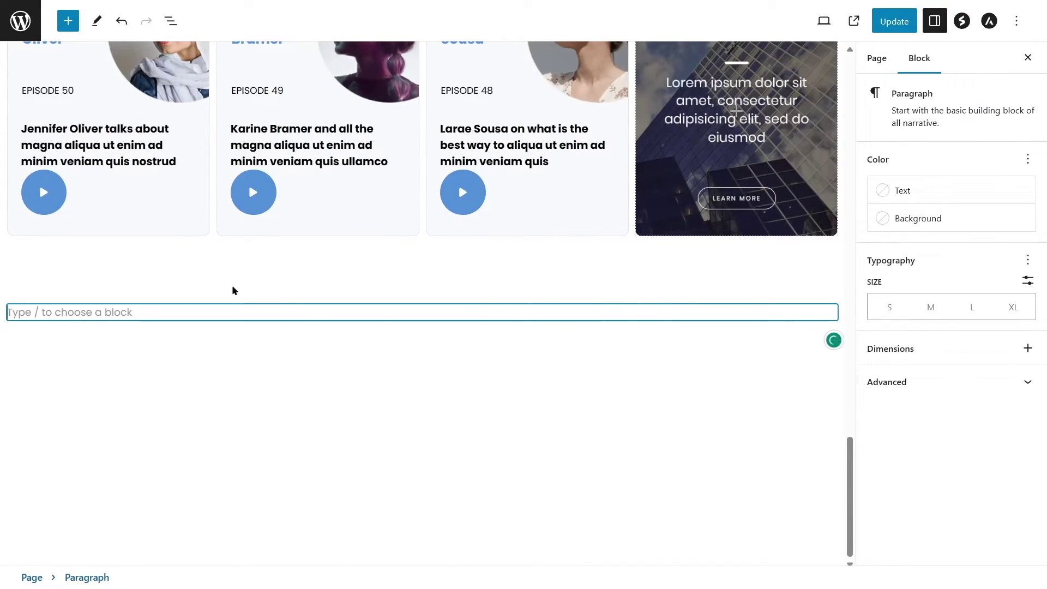
pyautogui.click(783, 358)
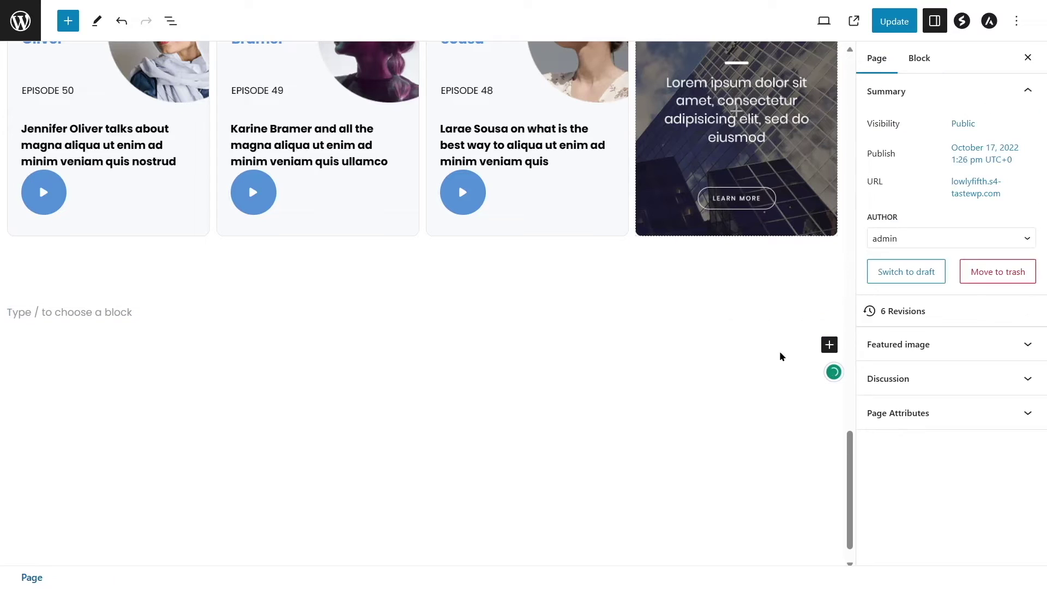
pyautogui.click(771, 306)
pyautogui.click(795, 336)
pyautogui.click(830, 344)
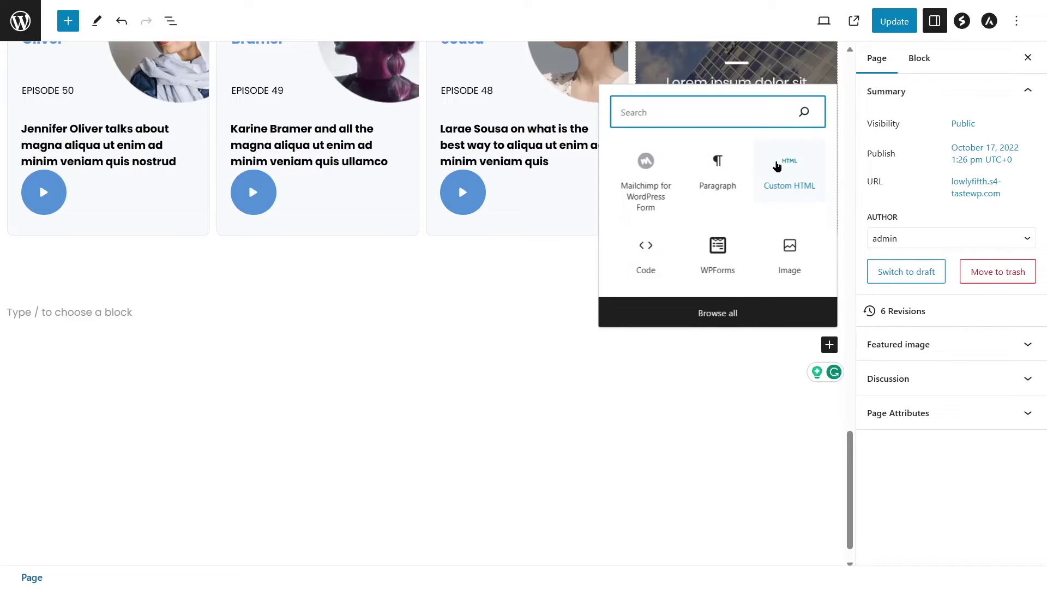
pyautogui.click(794, 171)
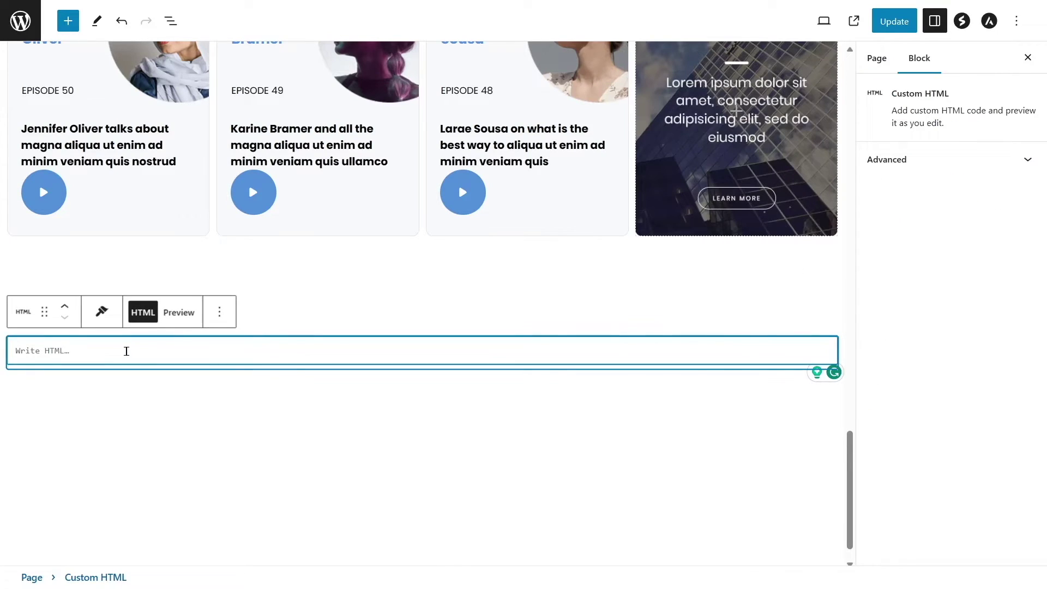
pyautogui.hotkey('ctrl', 'v')
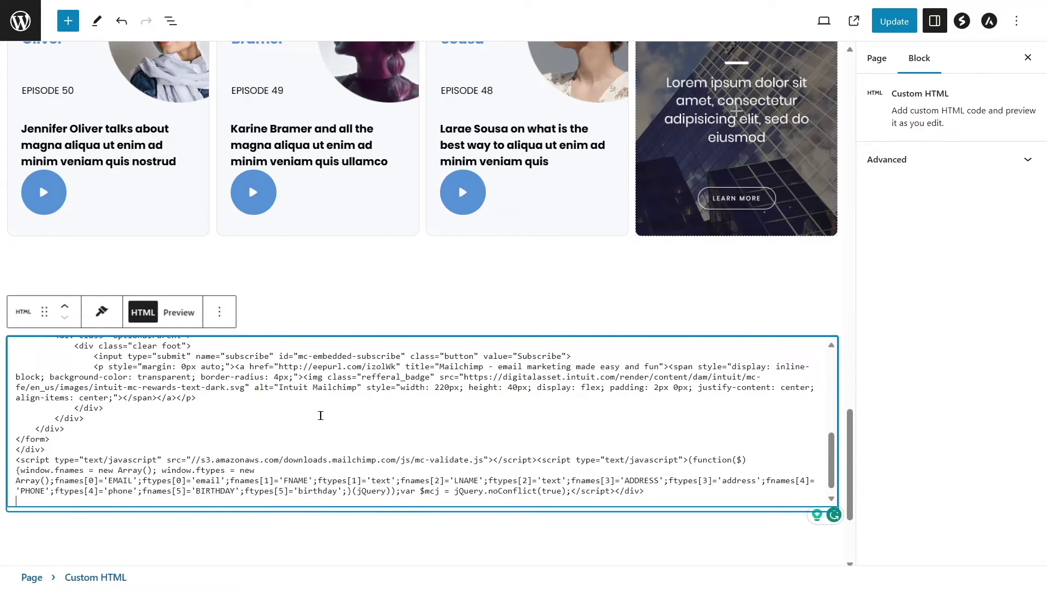
# - Preview the form rendered by the Custom HTML block and update the Home page
pyautogui.click(177, 317)
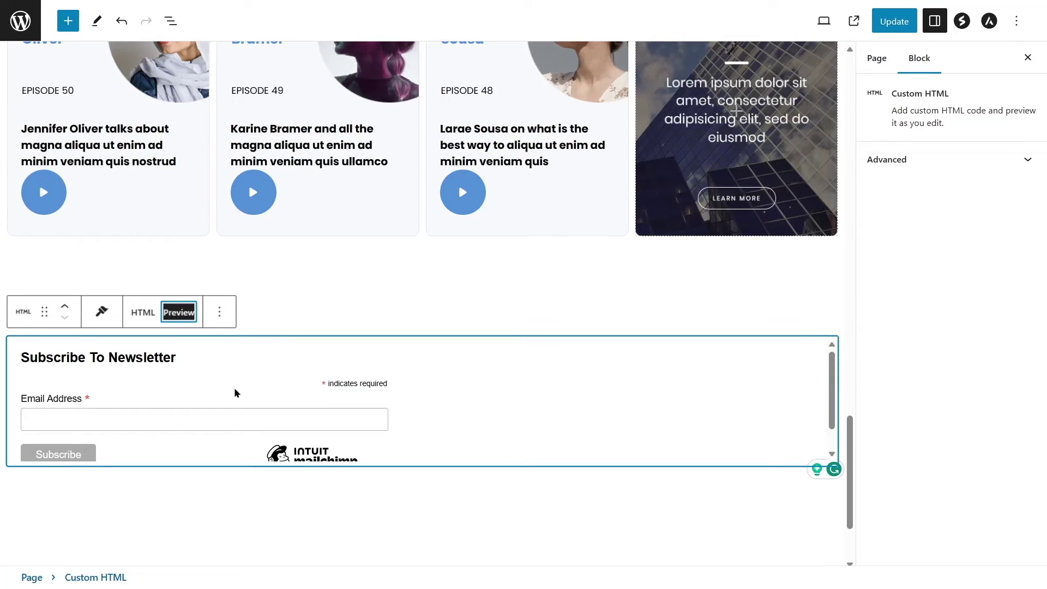
pyautogui.click(910, 15)
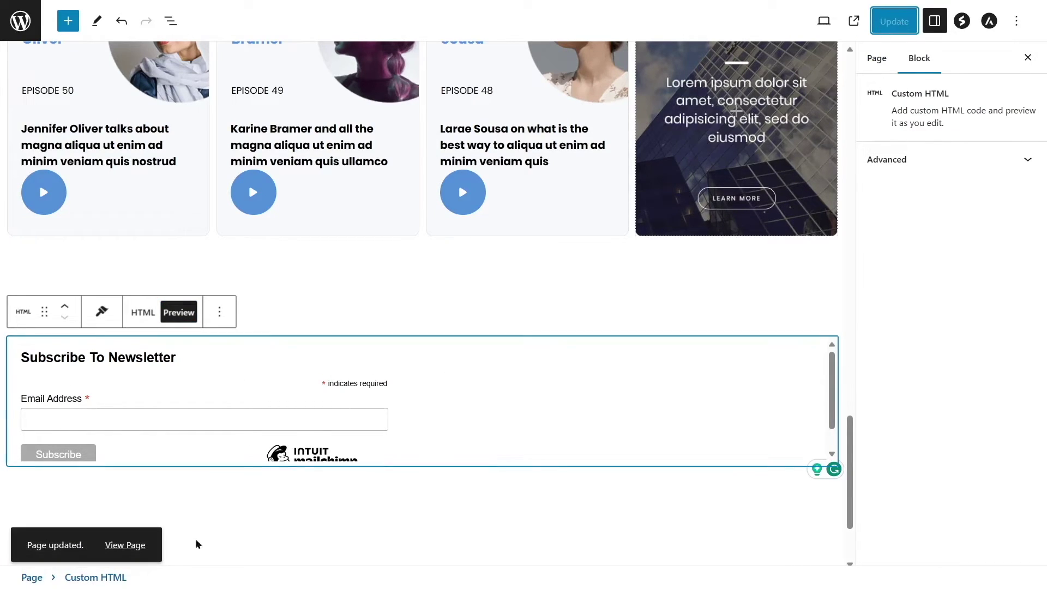
# - View the live home page and check the Subscribe To Newsletter form below the podcasts section
pyautogui.click(125, 545)
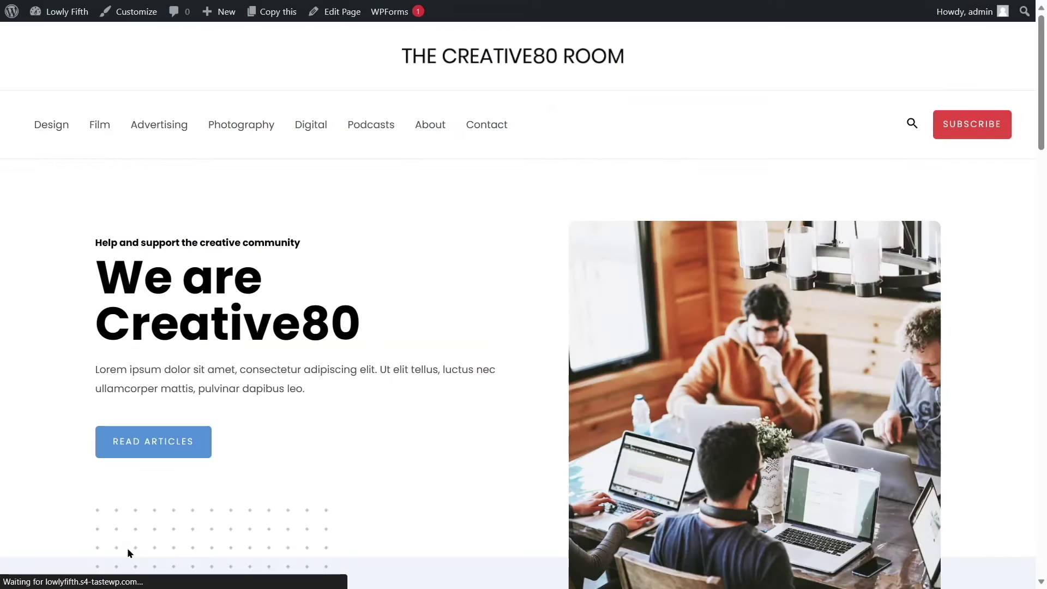
pyautogui.scroll(-15, 462, 361)
pyautogui.scroll(-10, 461, 366)
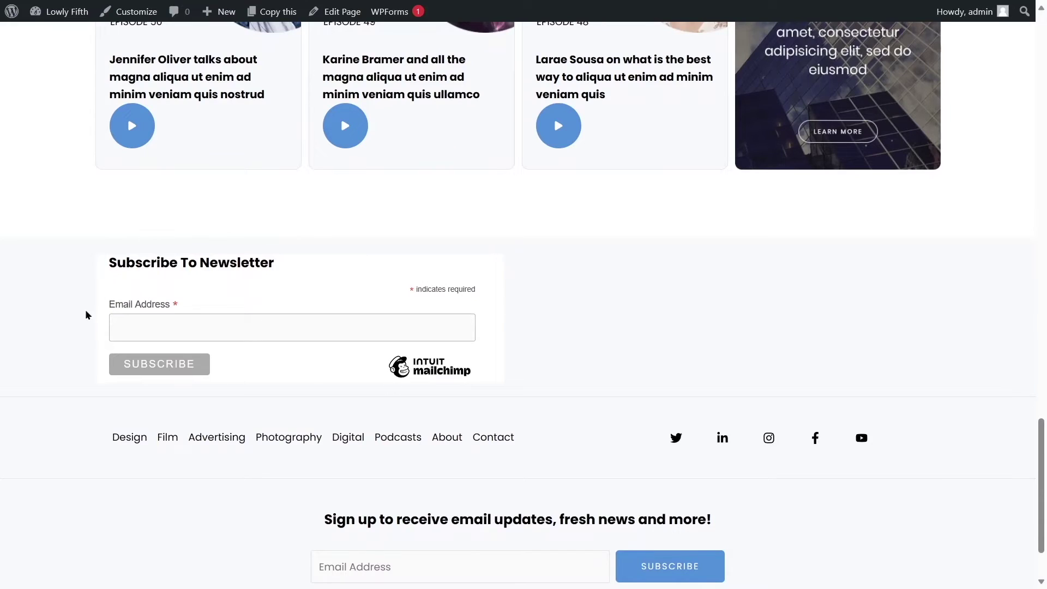
pyautogui.click(262, 327)
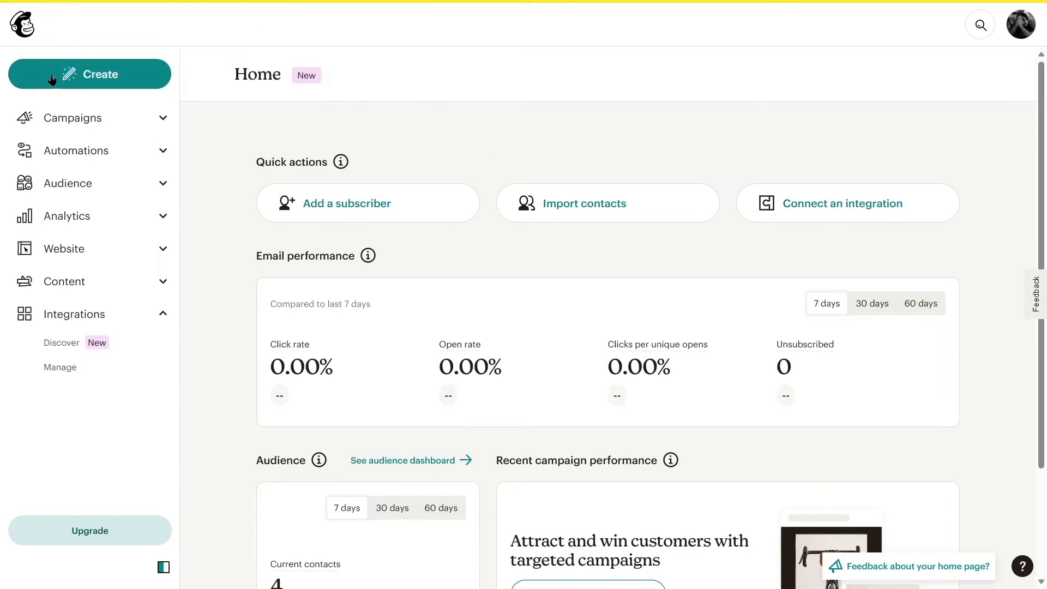
# - In the Mailchimp account, open the creation options and examine the Regular email and Automation choices
pyautogui.click(101, 80)
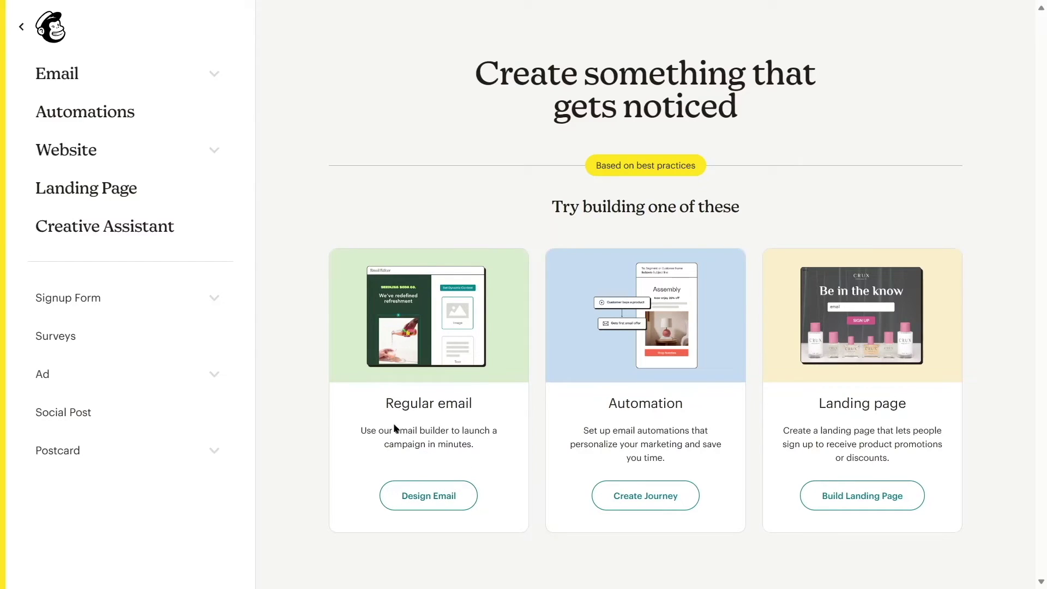
pyautogui.moveTo(389, 405); pyautogui.dragTo(476, 417)
pyautogui.click(446, 439)
pyautogui.moveTo(613, 404); pyautogui.dragTo(694, 404)
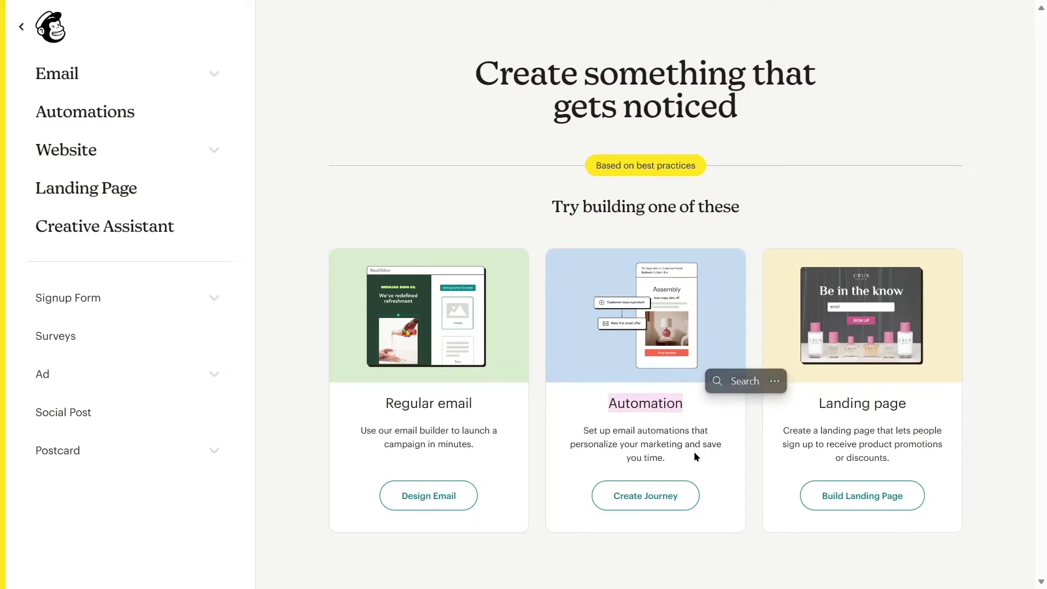
# - Create a regular email campaign and name it "WordPress Email"
pyautogui.click(736, 455)
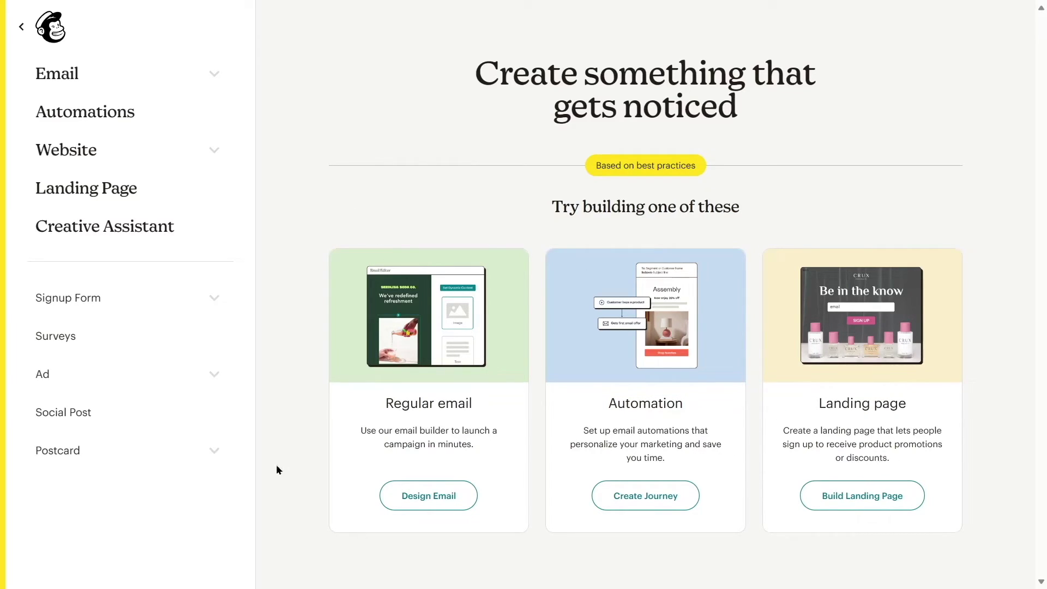
pyautogui.click(427, 503)
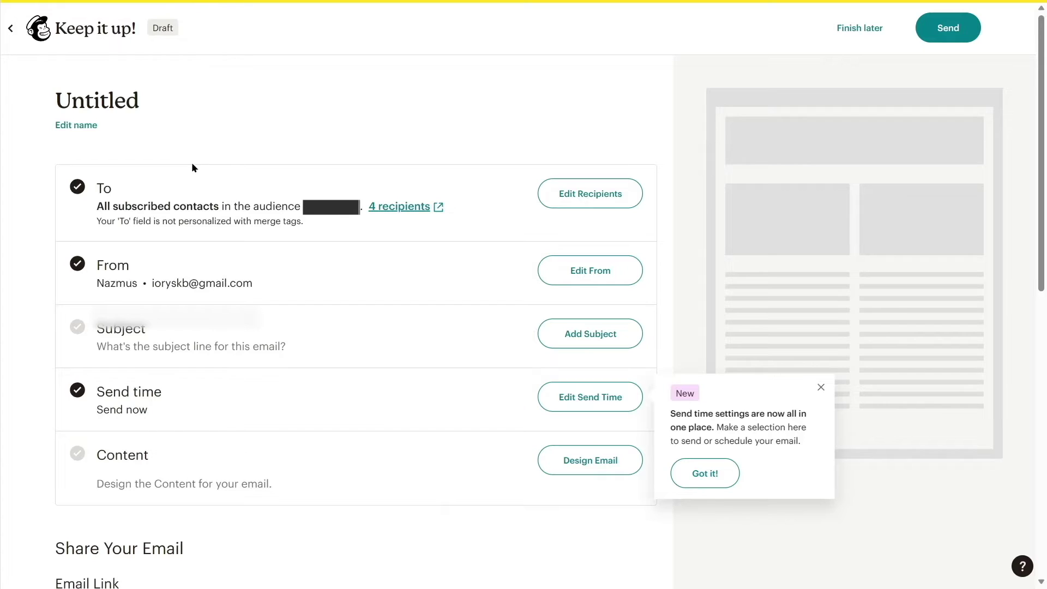
pyautogui.click(77, 126)
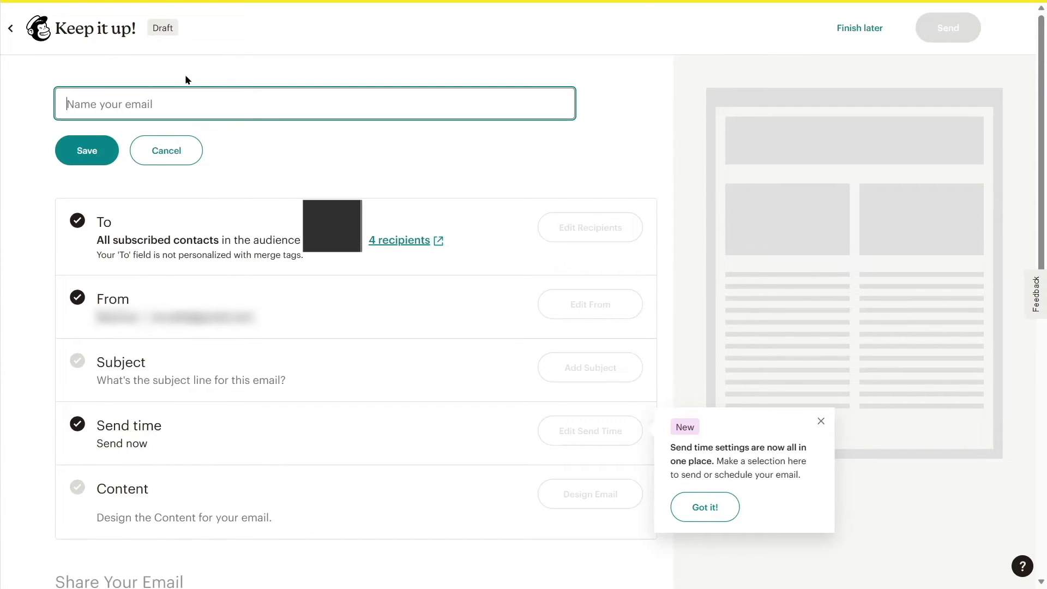
pyautogui.write('WordPress Email')
pyautogui.press('Return')
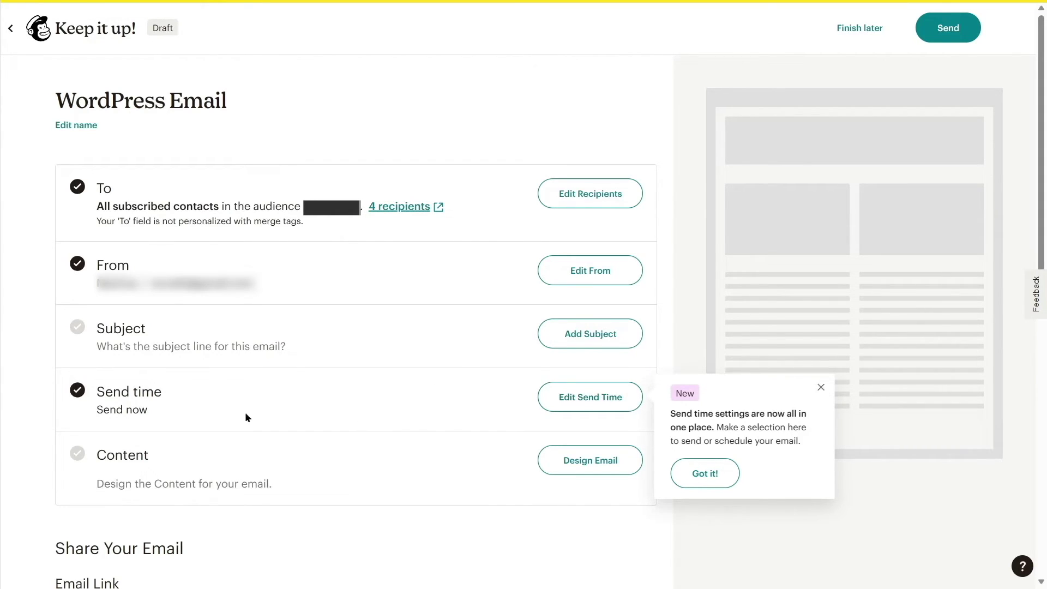
# - Start designing the email's content with the New Builder
pyautogui.scroll(-3, 272, 293)
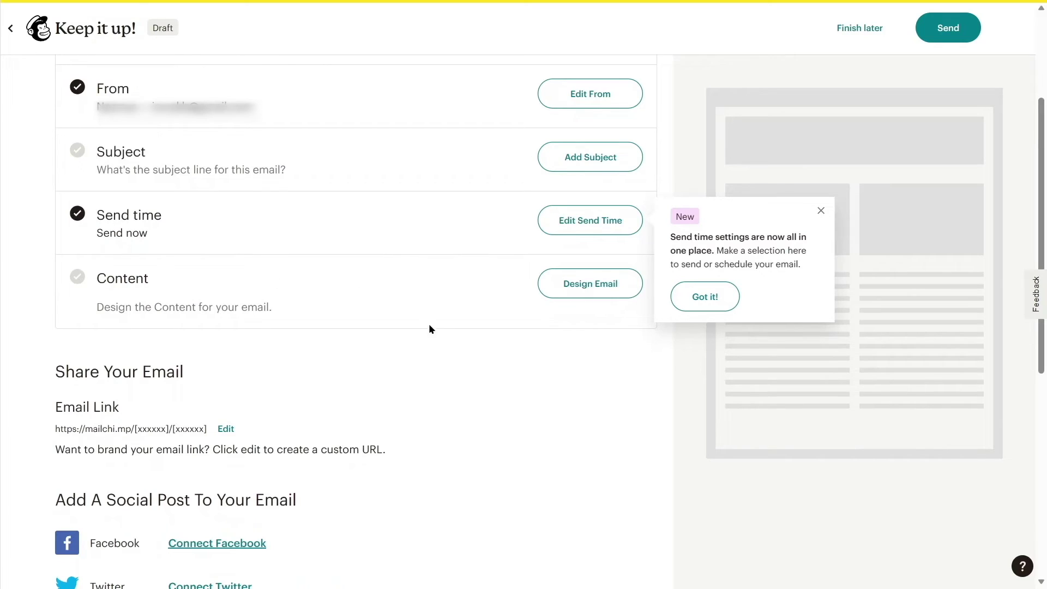
pyautogui.click(603, 285)
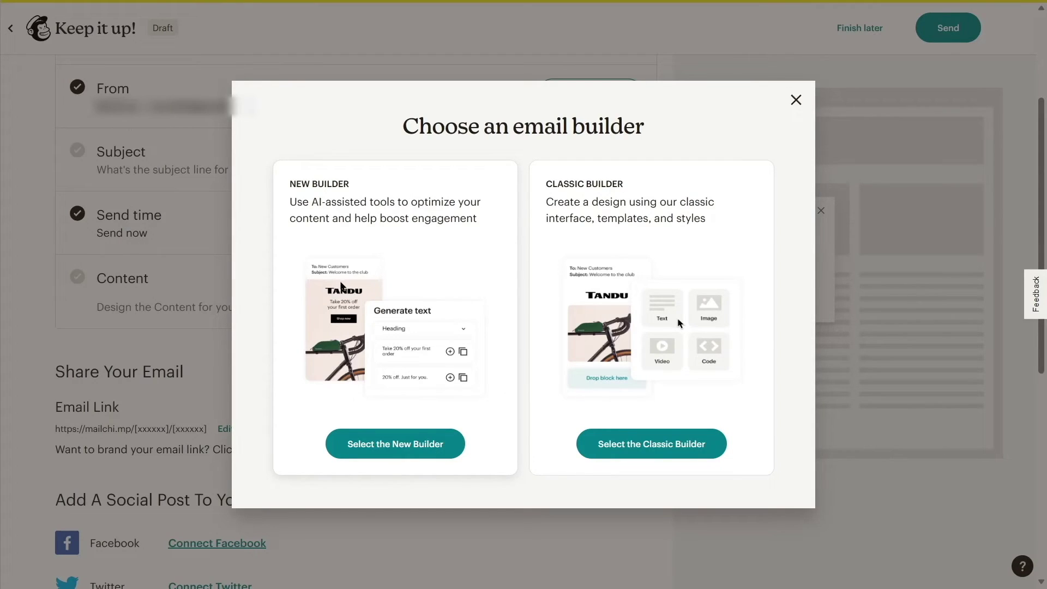
pyautogui.click(372, 448)
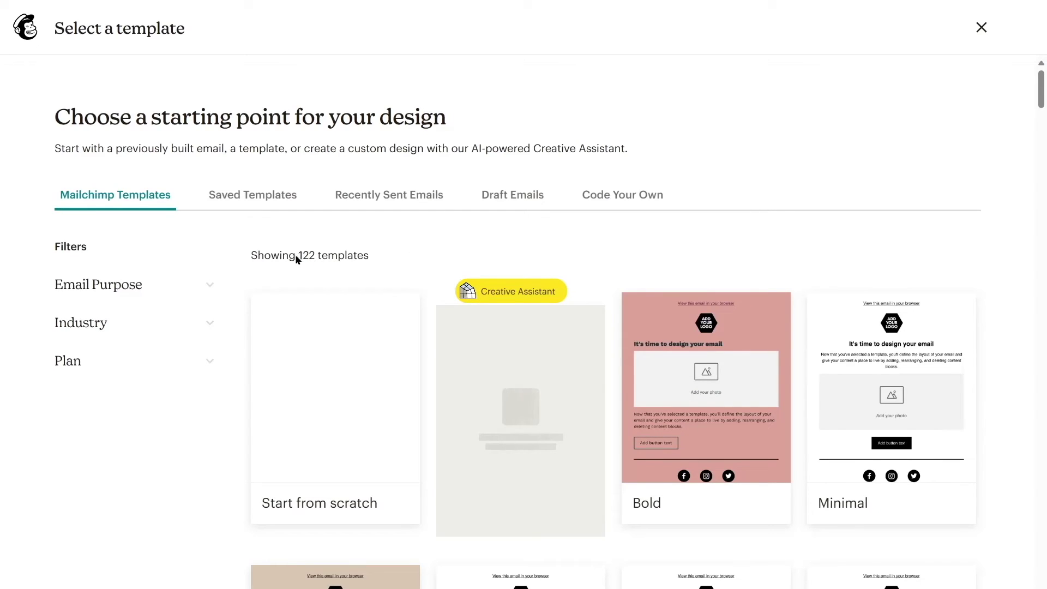
# - Browse the available Mailchimp templates for a starting point for the email design
pyautogui.moveTo(299, 255); pyautogui.dragTo(375, 256)
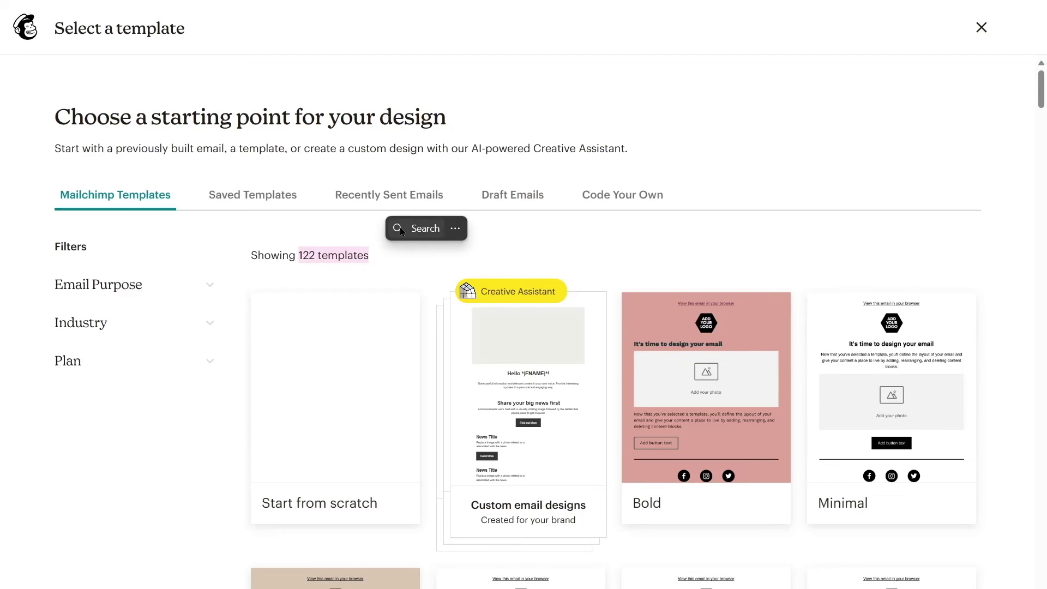
pyautogui.scroll(-18, 627, 256)
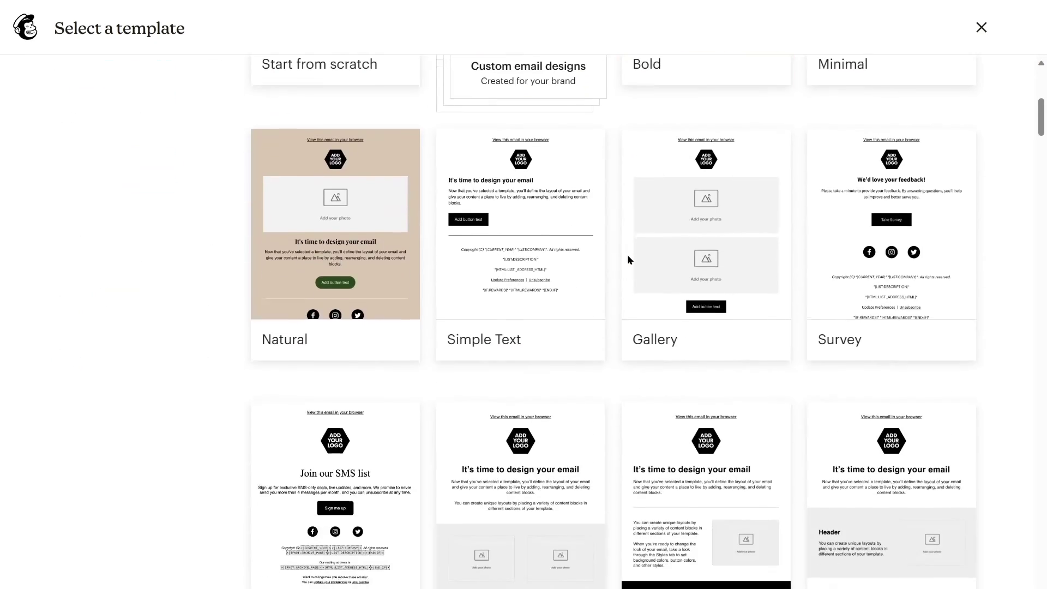
pyautogui.scroll(-5, 628, 254)
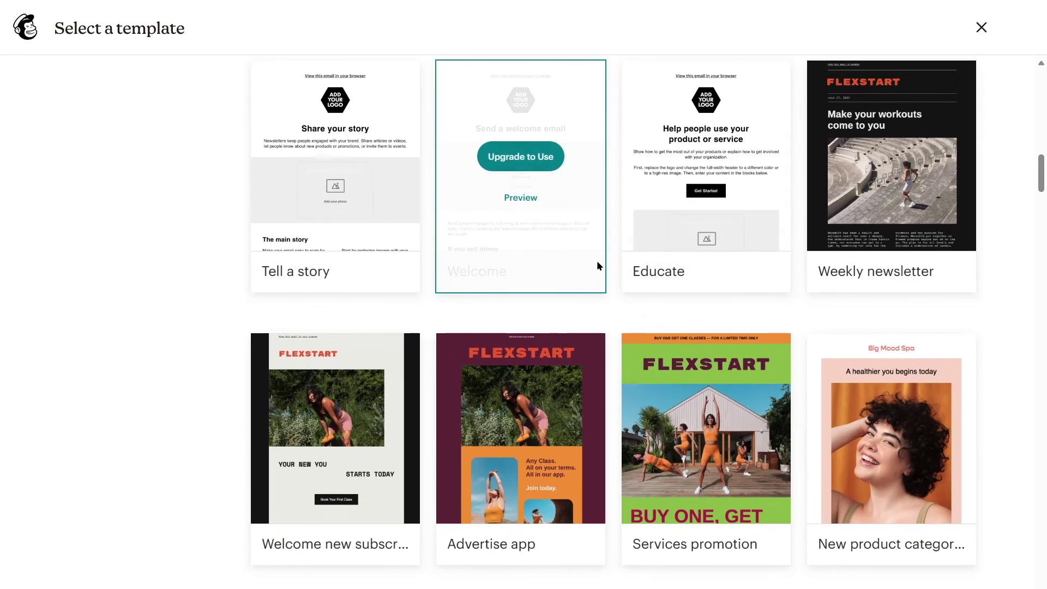
pyautogui.scroll(16, 597, 261)
pyautogui.scroll(5, 597, 259)
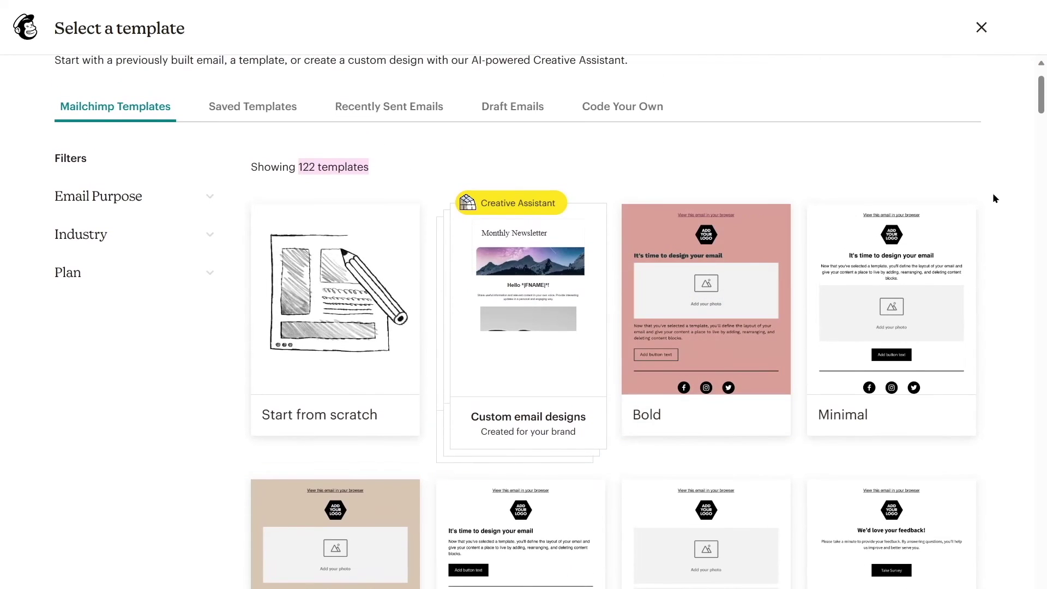
# - Preview the Minimal template in its desktop and mobile layouts, then exit the preview
pyautogui.moveTo(952, 273)
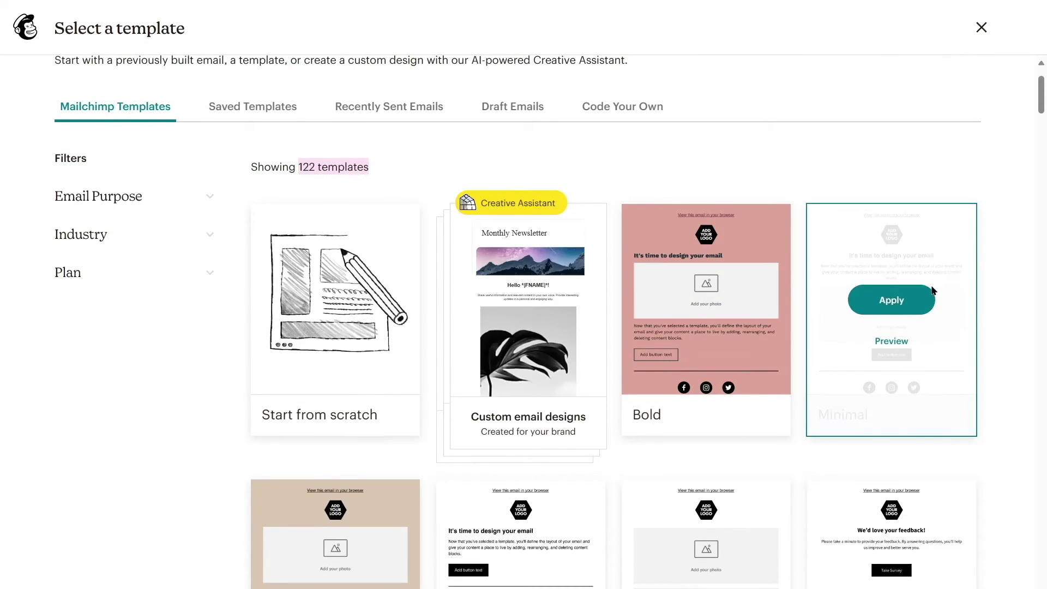
pyautogui.click(883, 341)
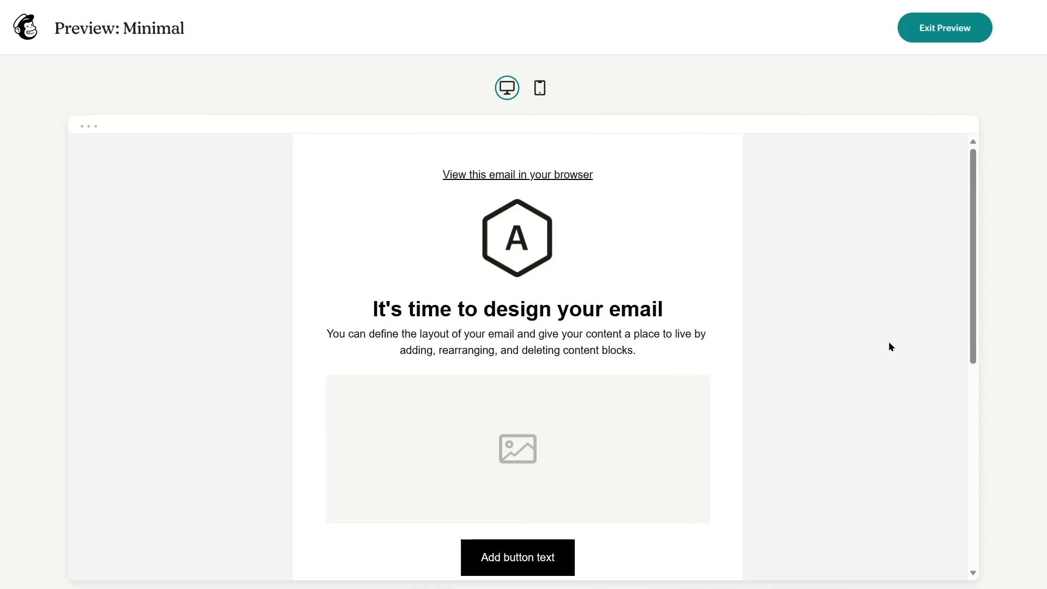
pyautogui.scroll(-3, 752, 287)
pyautogui.scroll(4, 698, 305)
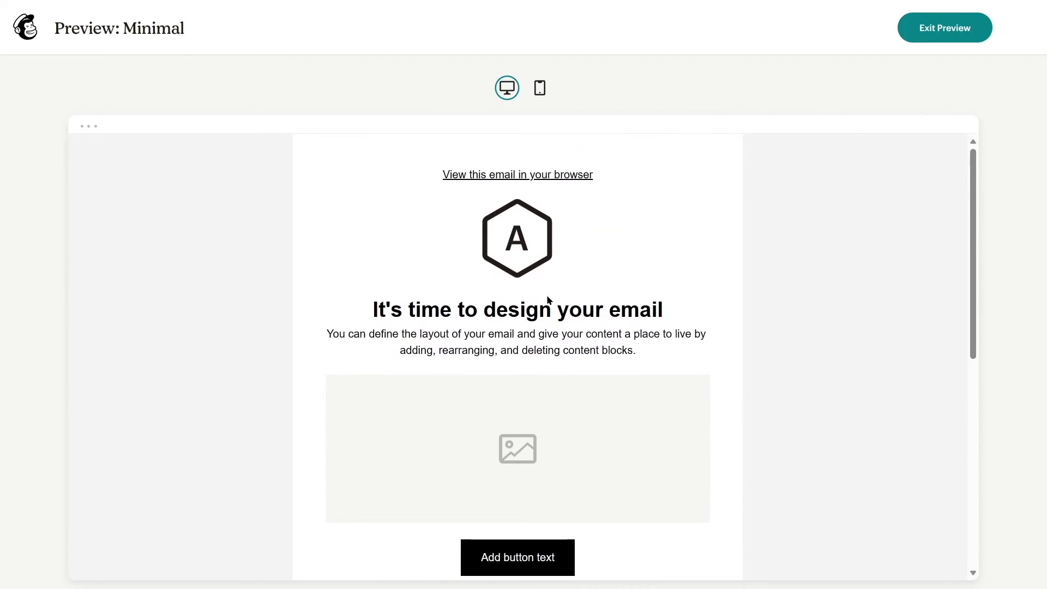
pyautogui.click(539, 90)
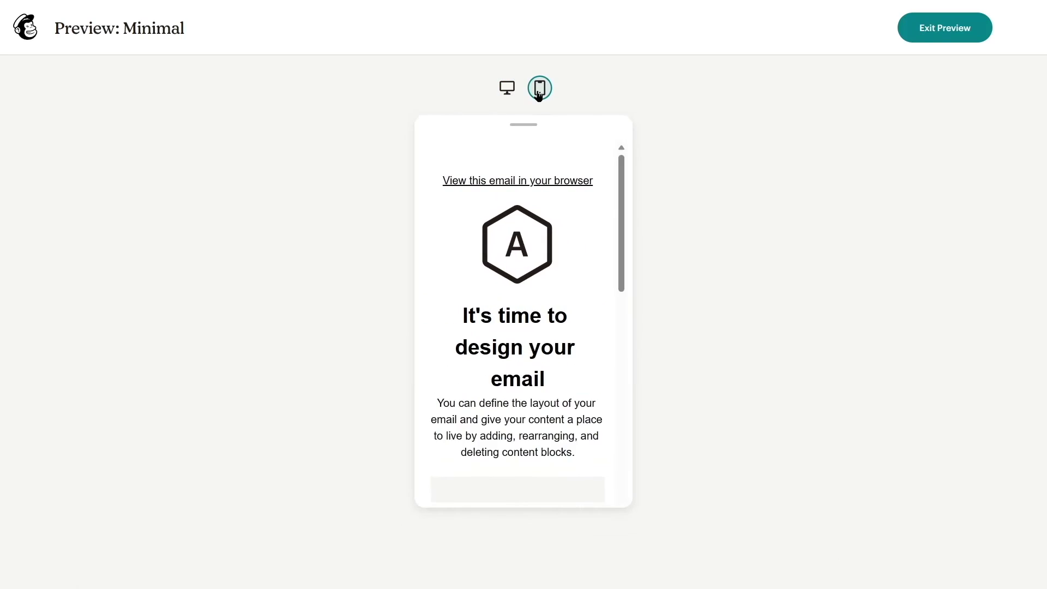
pyautogui.scroll(-6, 547, 246)
pyautogui.scroll(8, 546, 246)
pyautogui.click(507, 87)
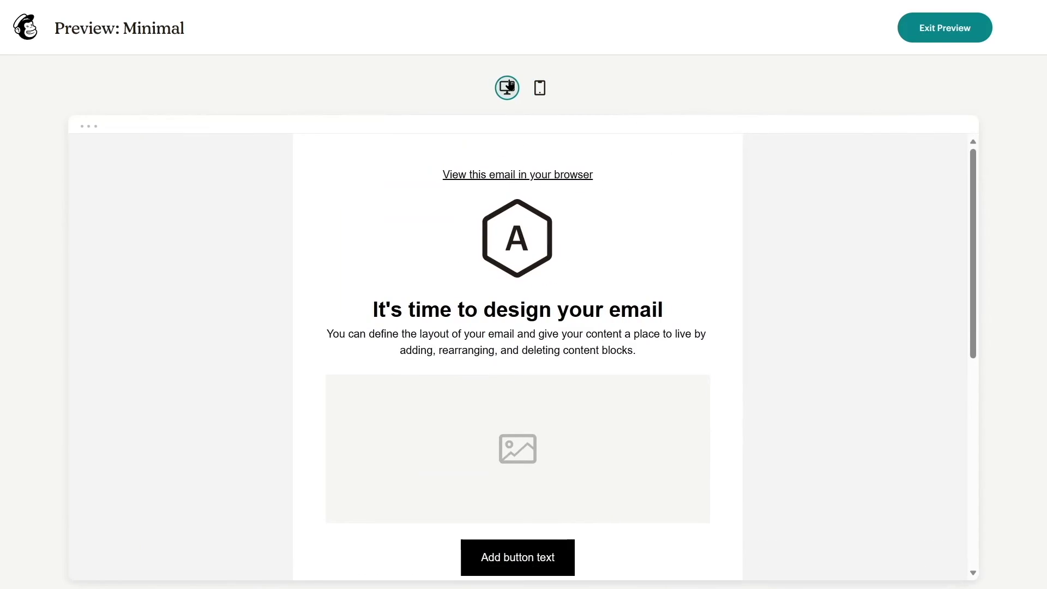
pyautogui.click(960, 34)
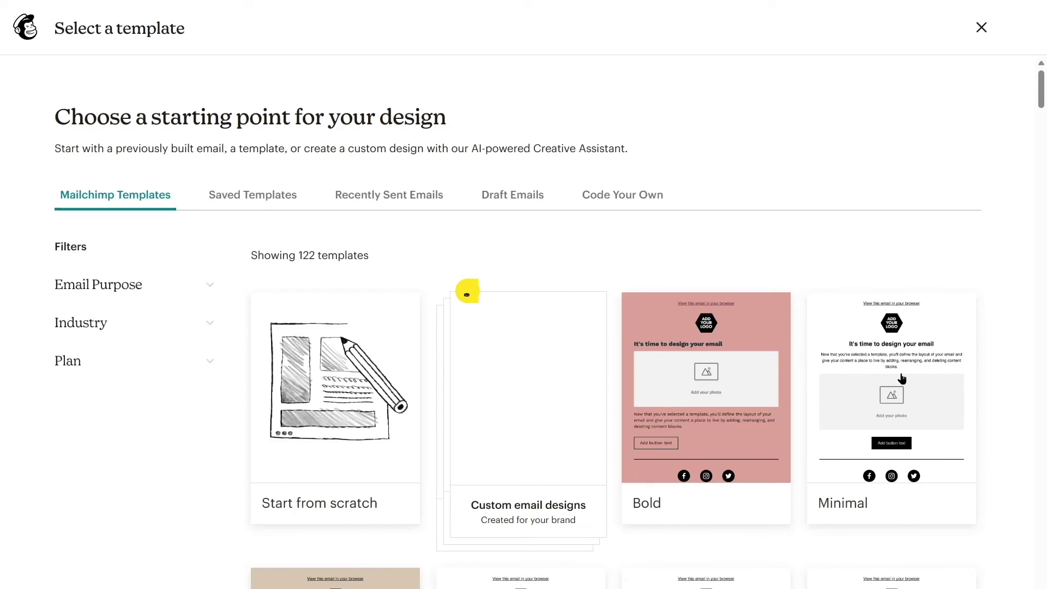
# - Apply the Minimal template, save and exit the email design, and set the New Builder as the default email editor
pyautogui.click(861, 391)
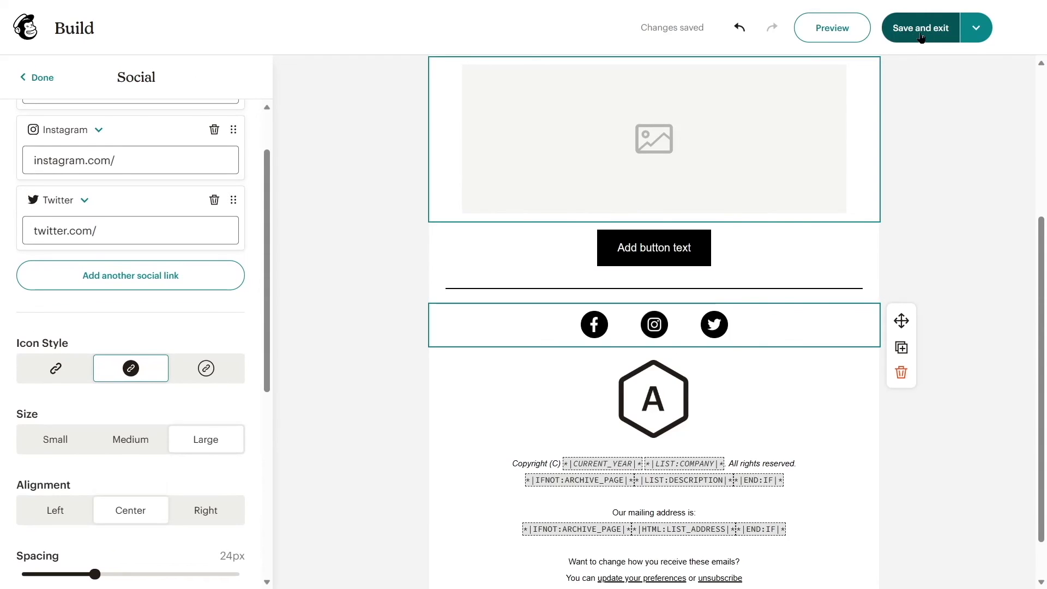
pyautogui.click(921, 36)
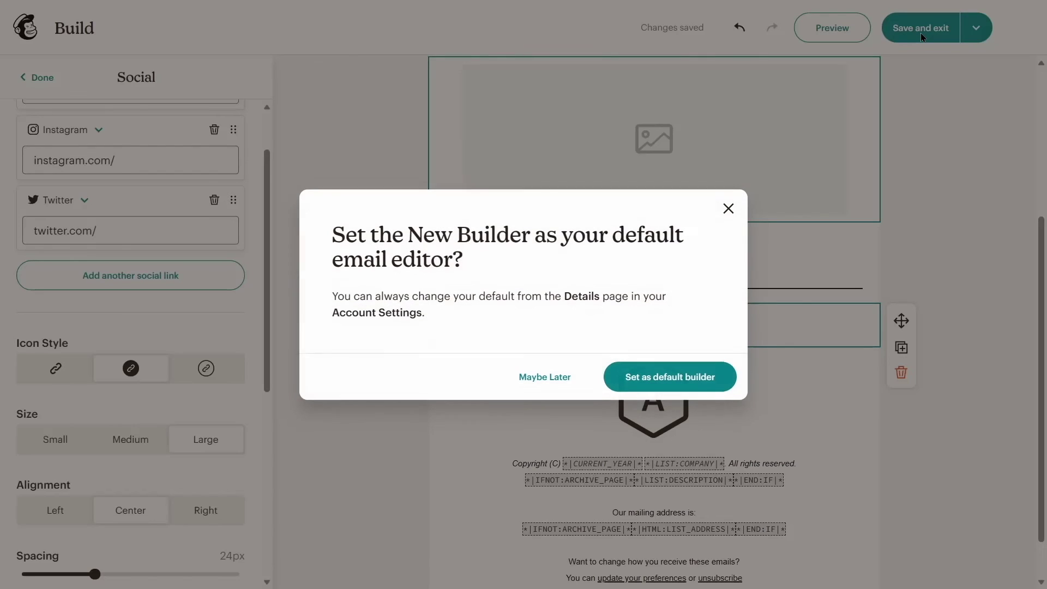
pyautogui.click(686, 384)
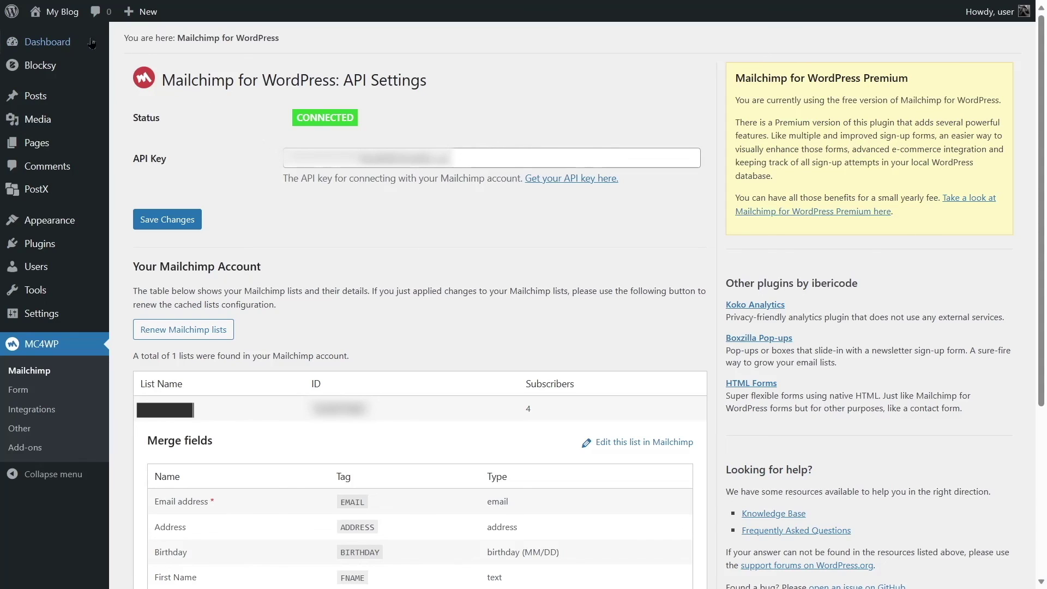
# - Switch to the WordPress admin and open the Dashboard home page
pyautogui.moveTo(77, 38)
pyautogui.click(143, 47)
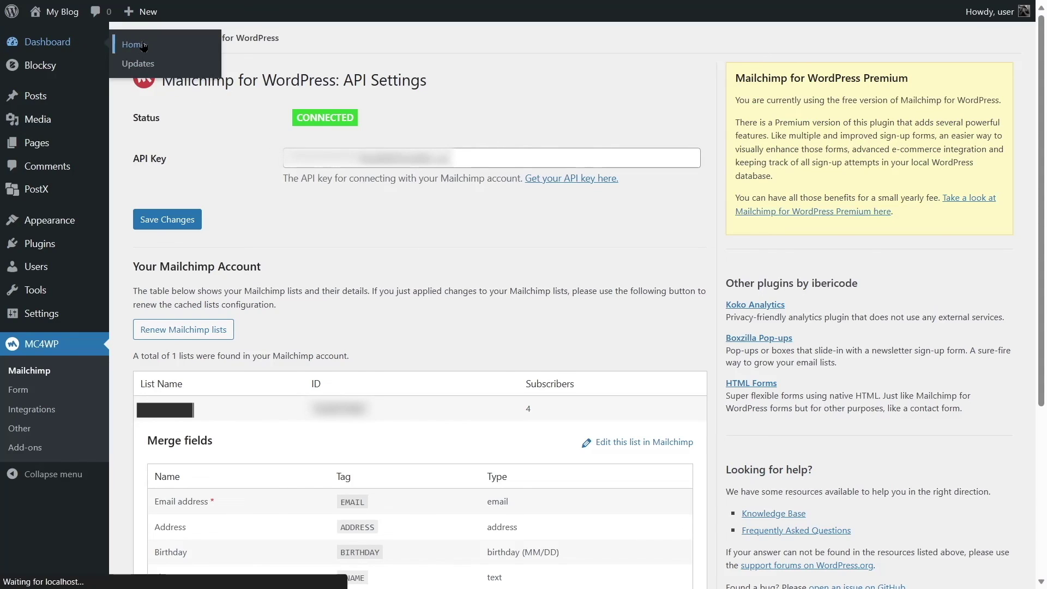